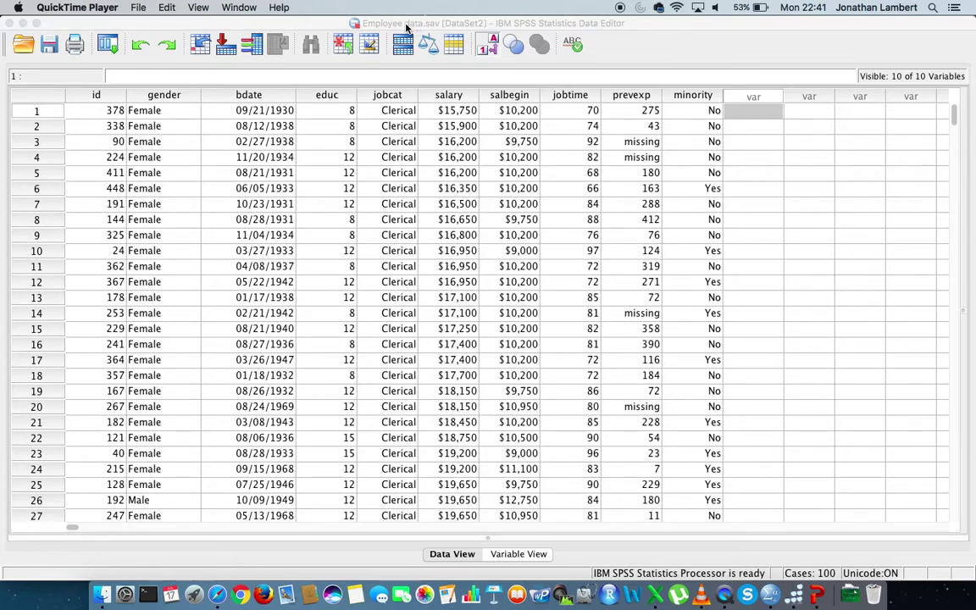
- Point out the id column, the first case's id value, and the full records of cases 1 and 4
left_click(96, 96)
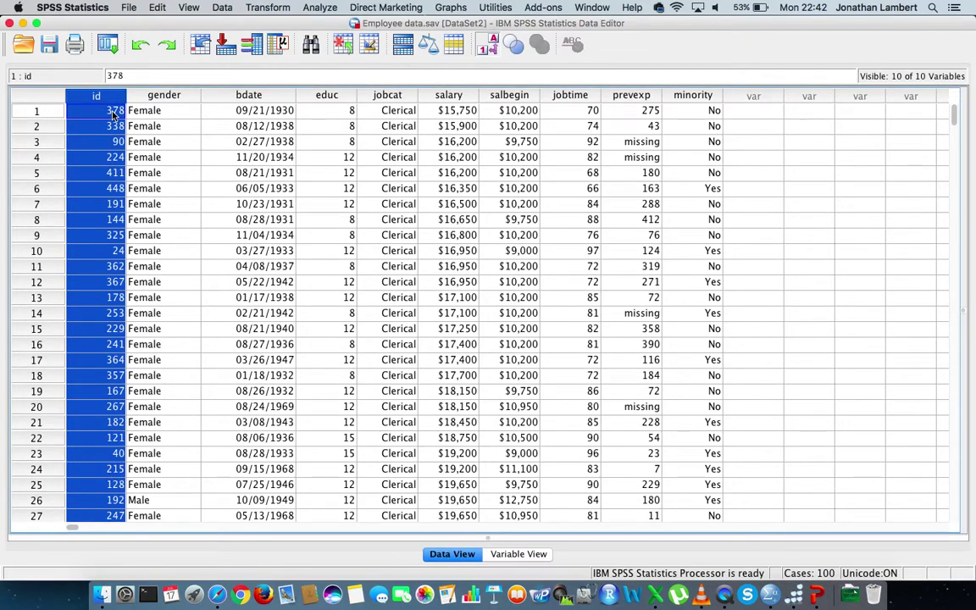
left_click(101, 108)
left_click(47, 115)
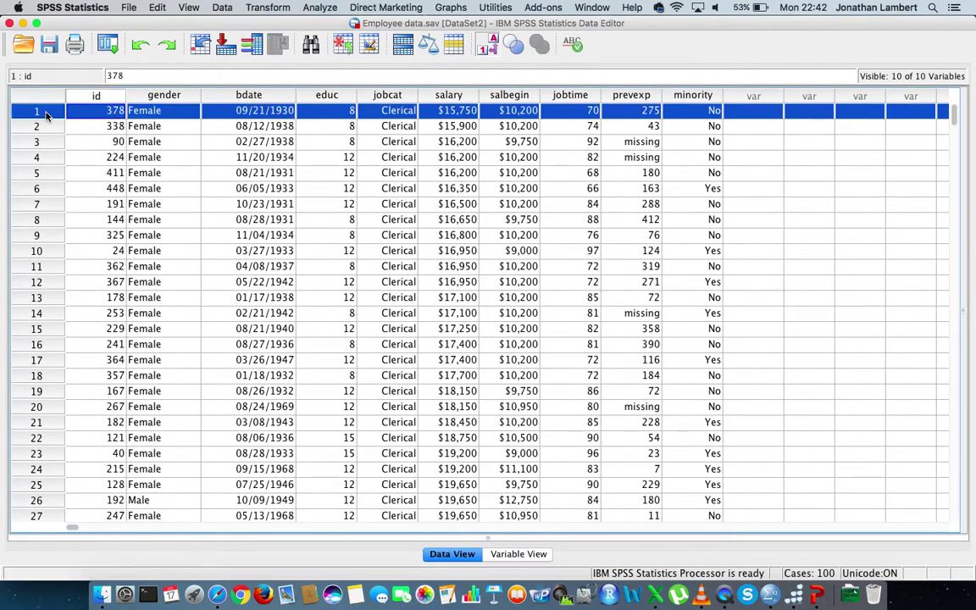
left_click(47, 159)
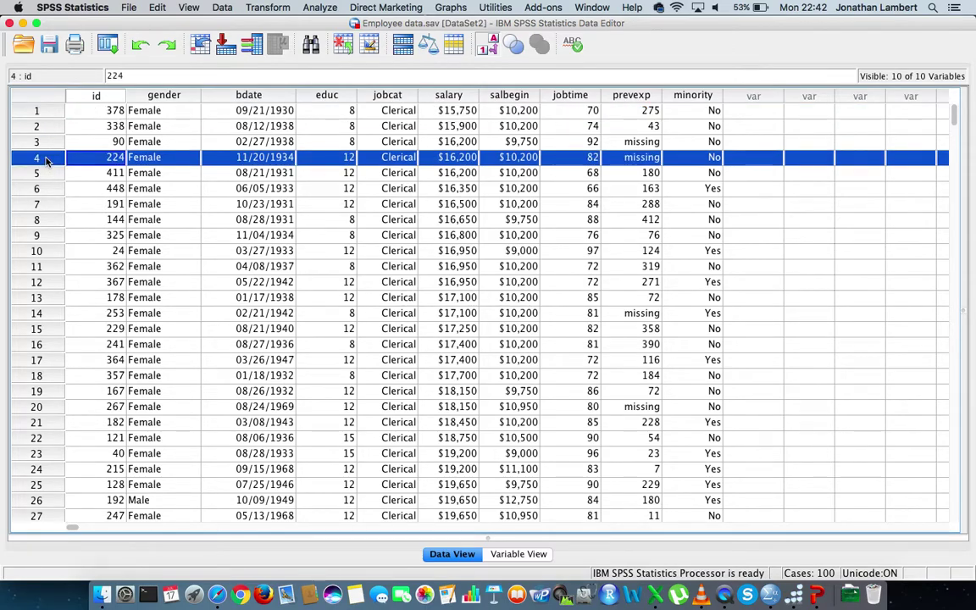
left_click(97, 96)
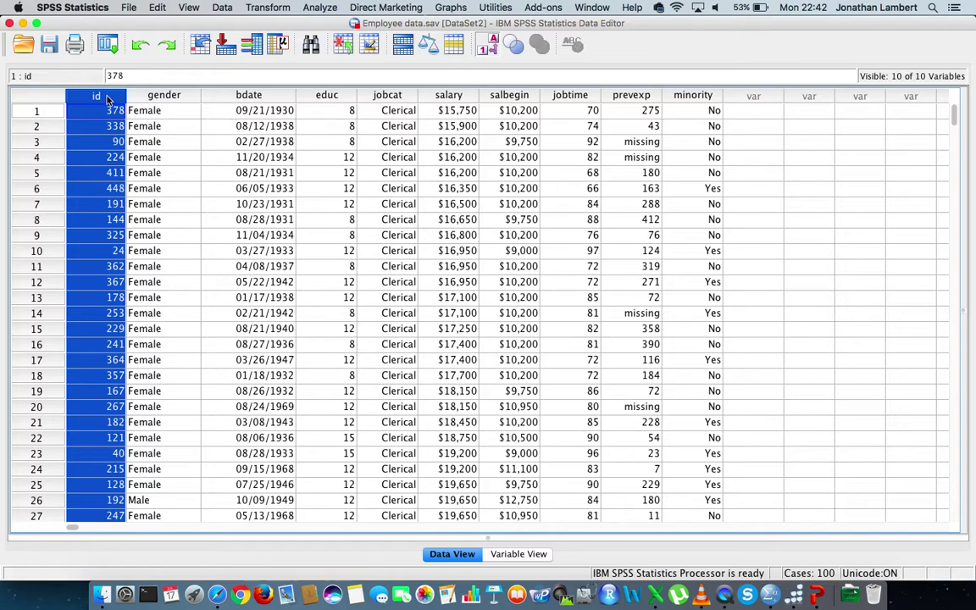
- Walk through the variables gender, bdate, educ, jobcat, salary, salbegin, jobtime, prevexp and minority
left_click(173, 99)
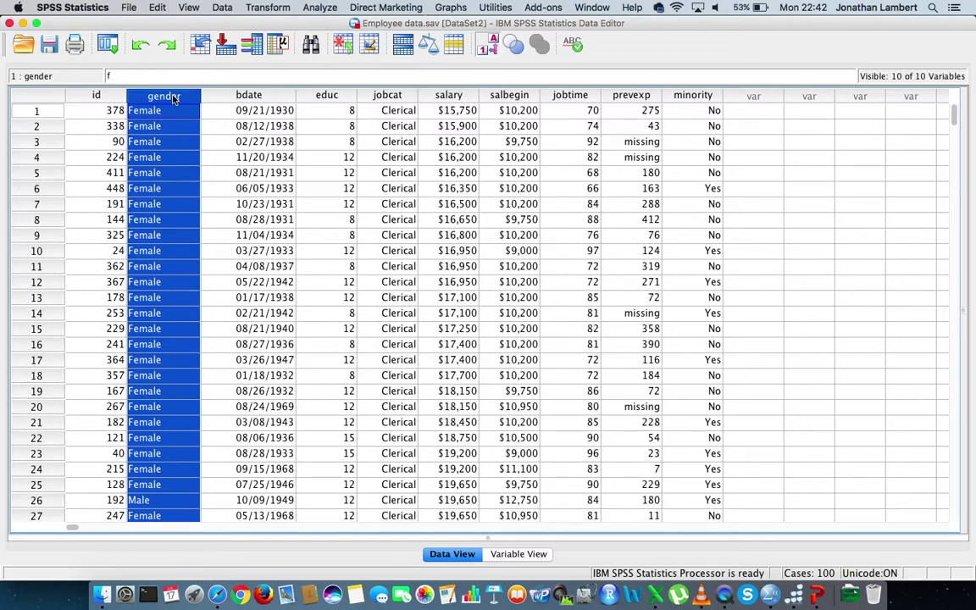
left_click(247, 98)
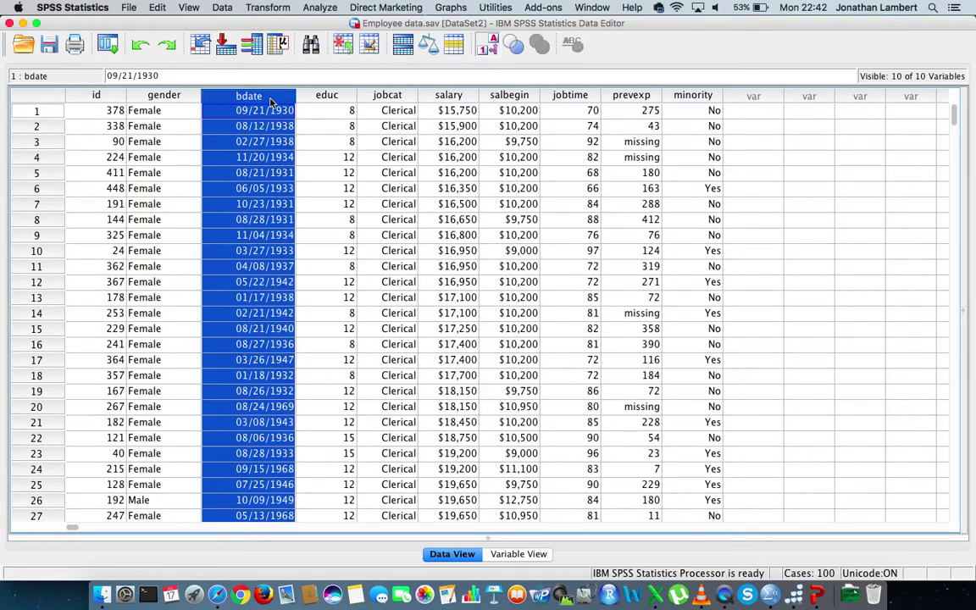
left_click(38, 110)
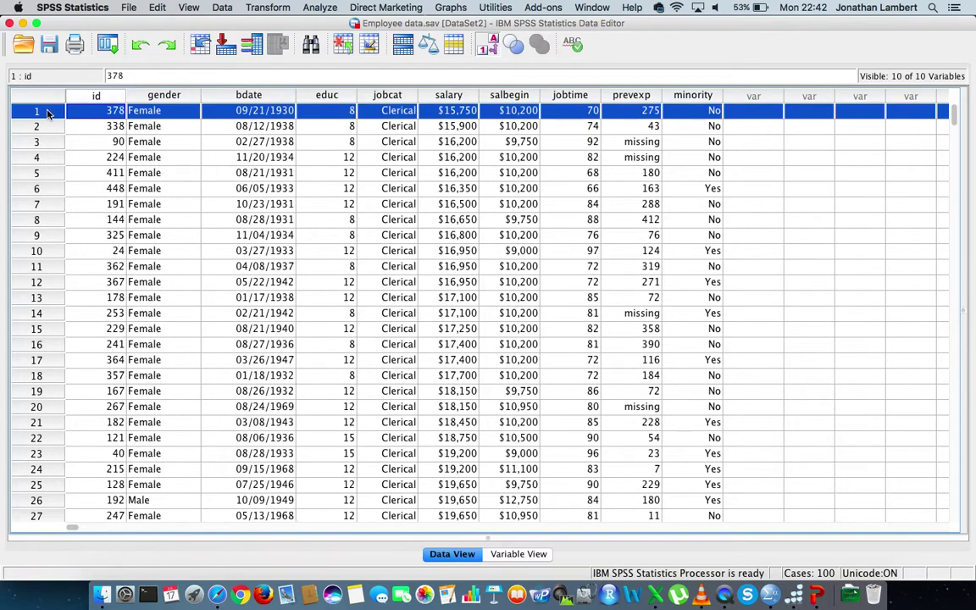
left_click(270, 98)
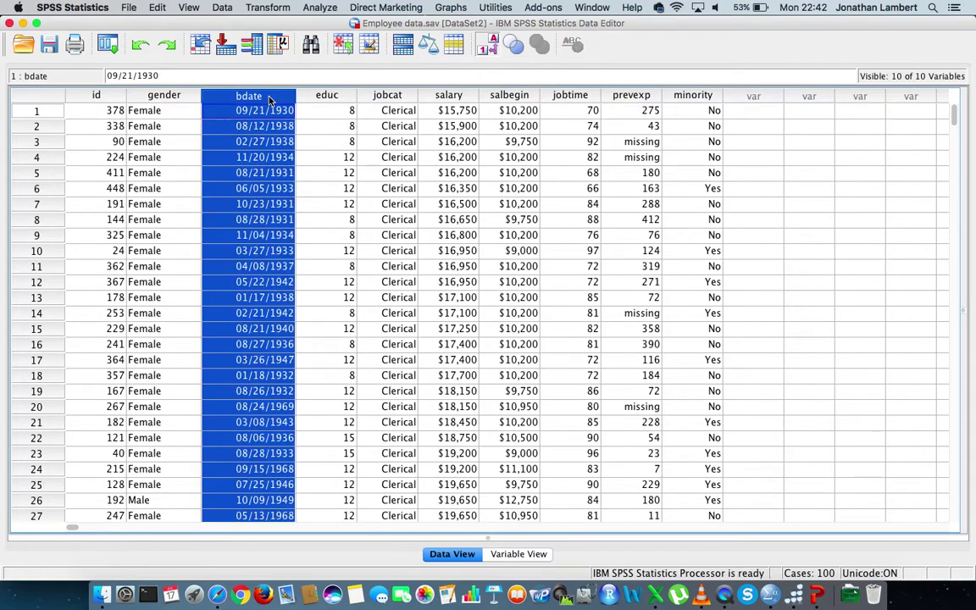
left_click(329, 98)
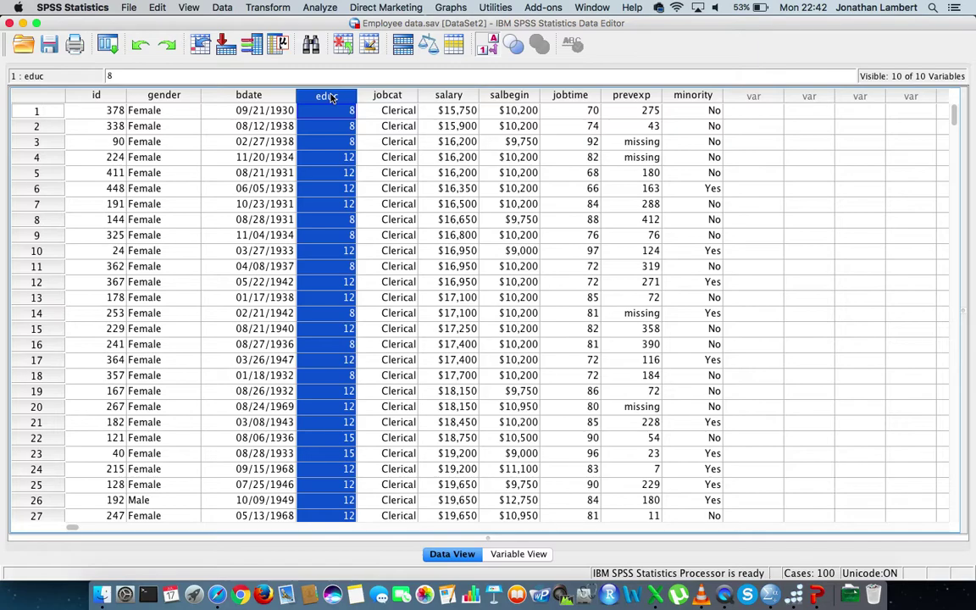
left_click(393, 98)
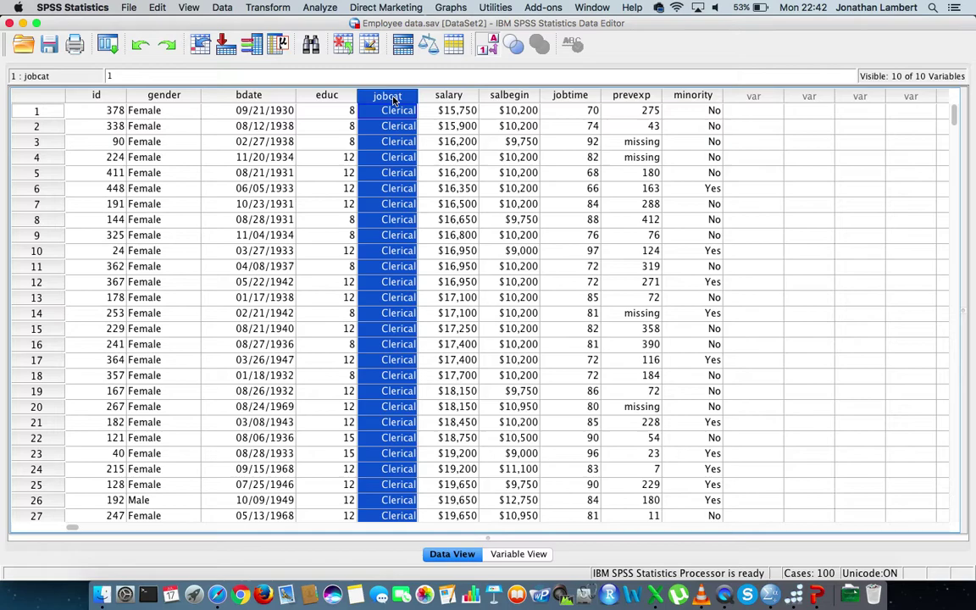
left_click(449, 96)
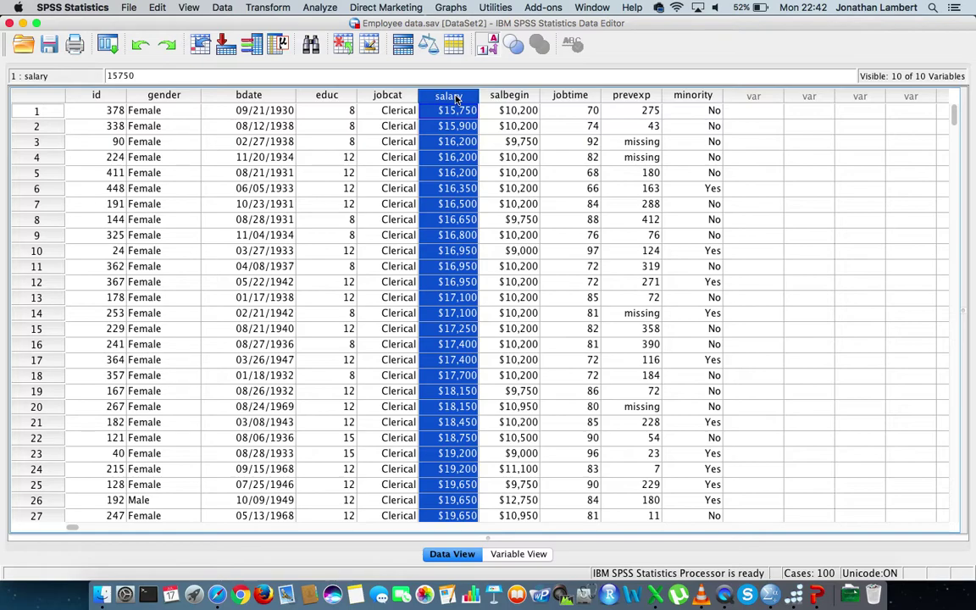
left_click(509, 96)
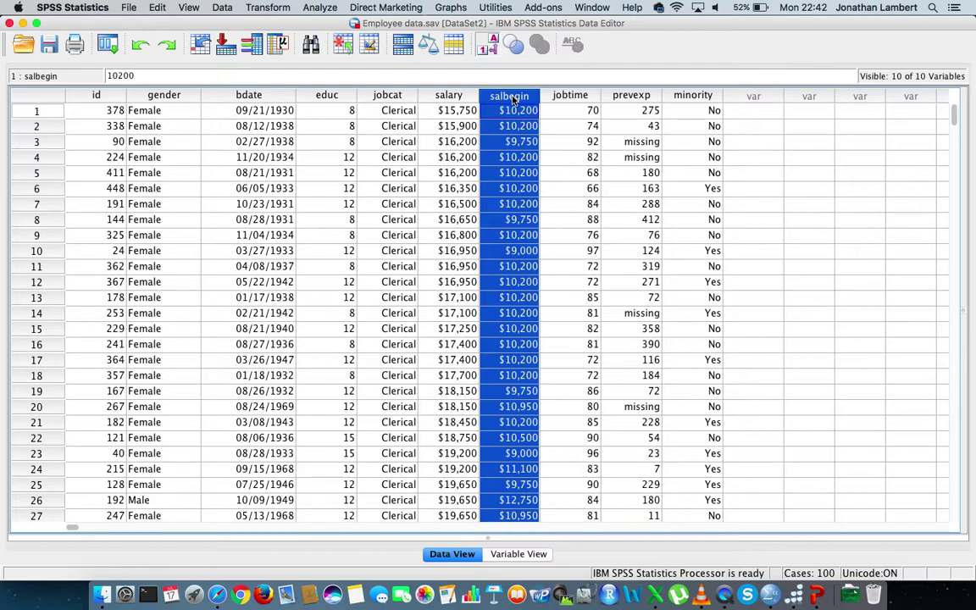
left_click(573, 95)
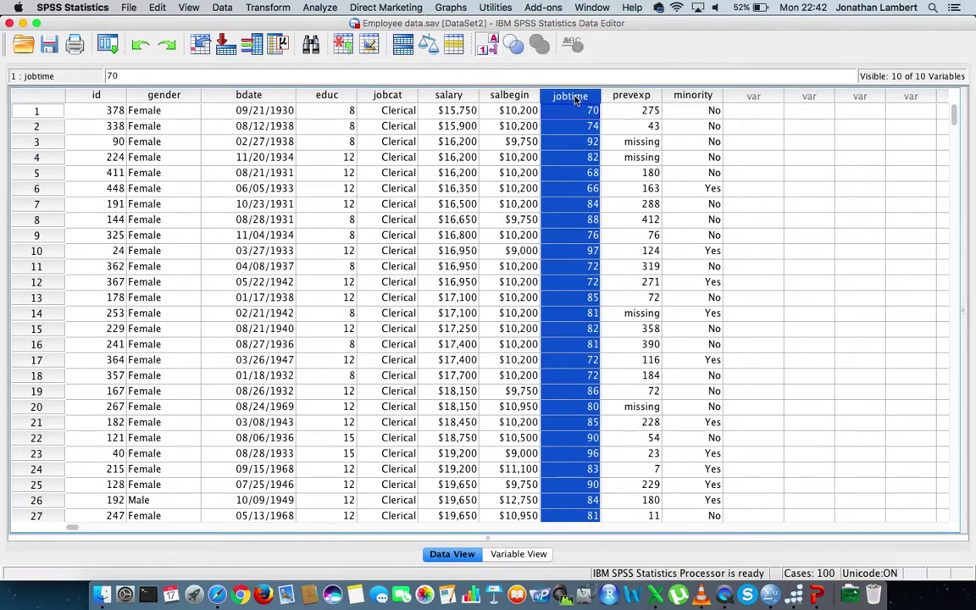
left_click(639, 97)
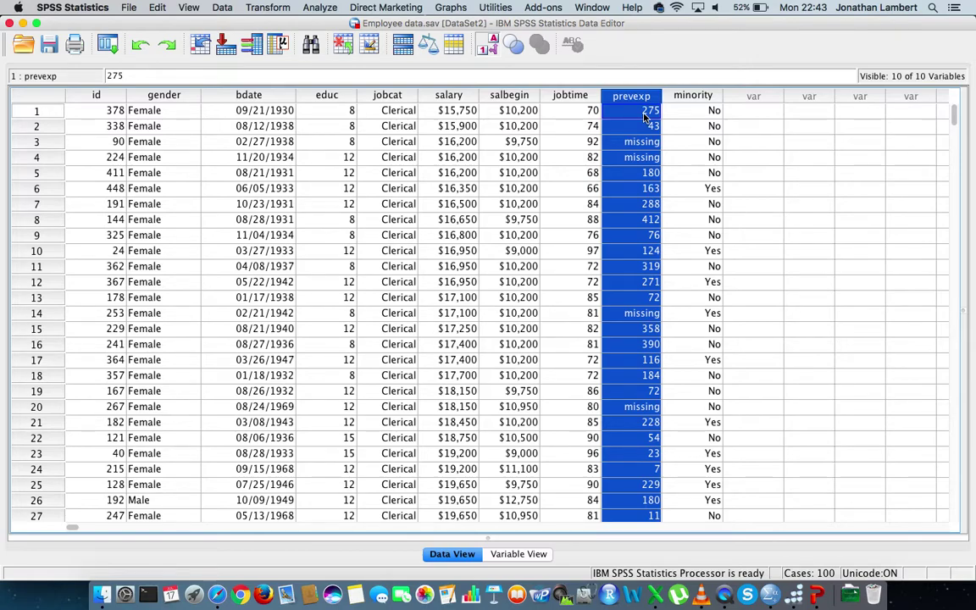
left_click(704, 96)
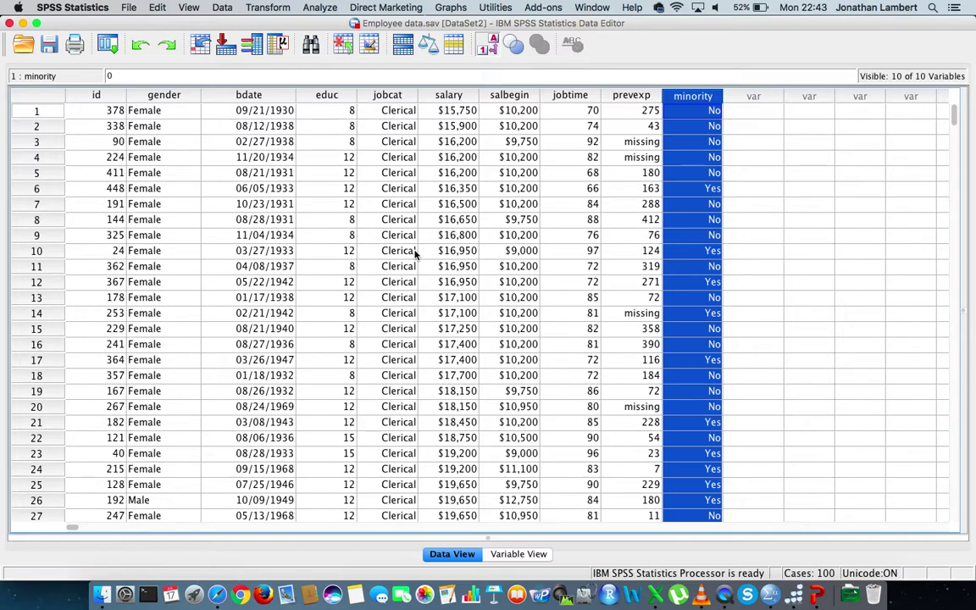
- Show cases 1 and 3 as records, then scroll down to the last case, 474, and back up
left_click(49, 112)
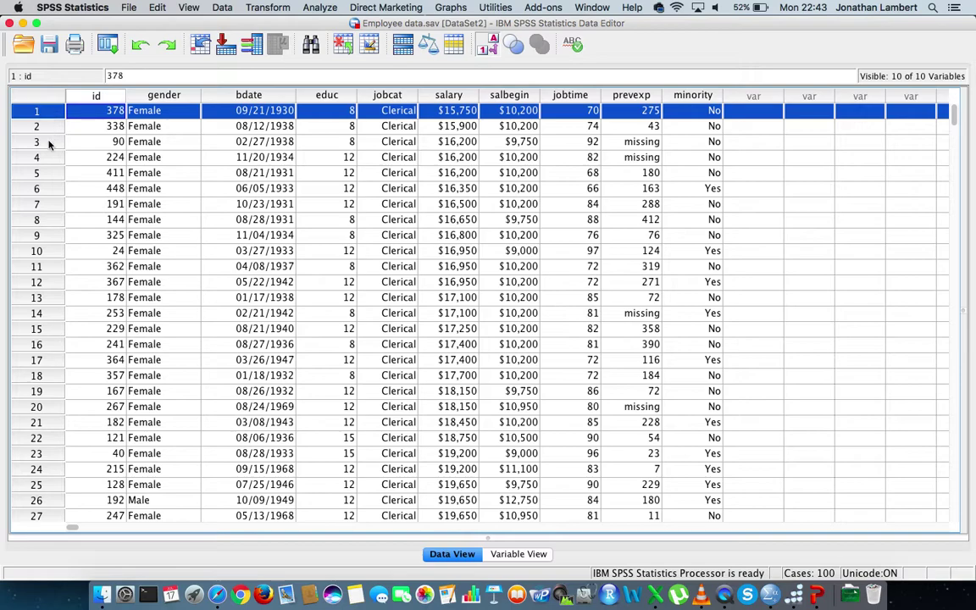
left_click(47, 141)
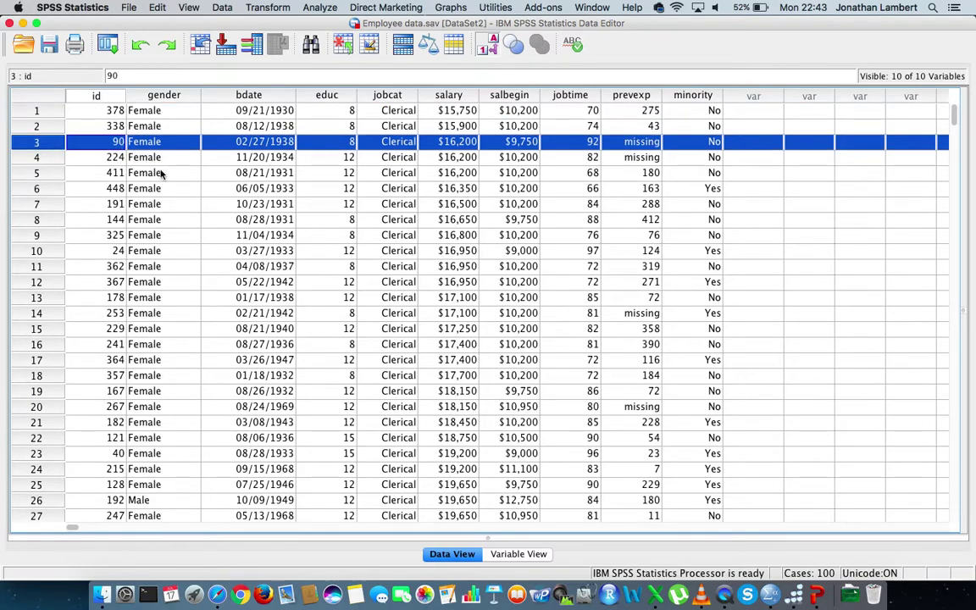
scroll(161, 173, "down", 20)
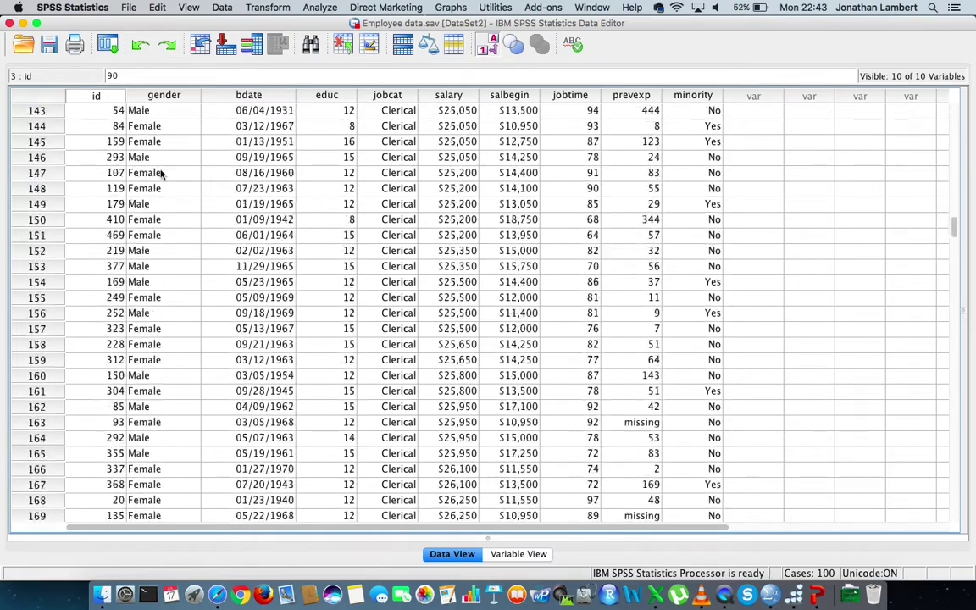
scroll(161, 173, "down", 20)
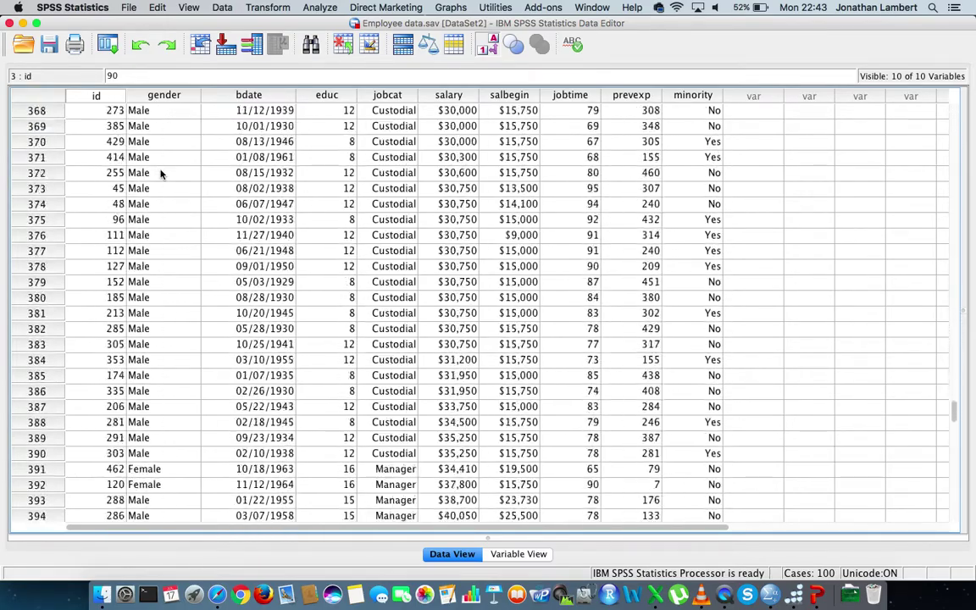
scroll(161, 173, "down", 20)
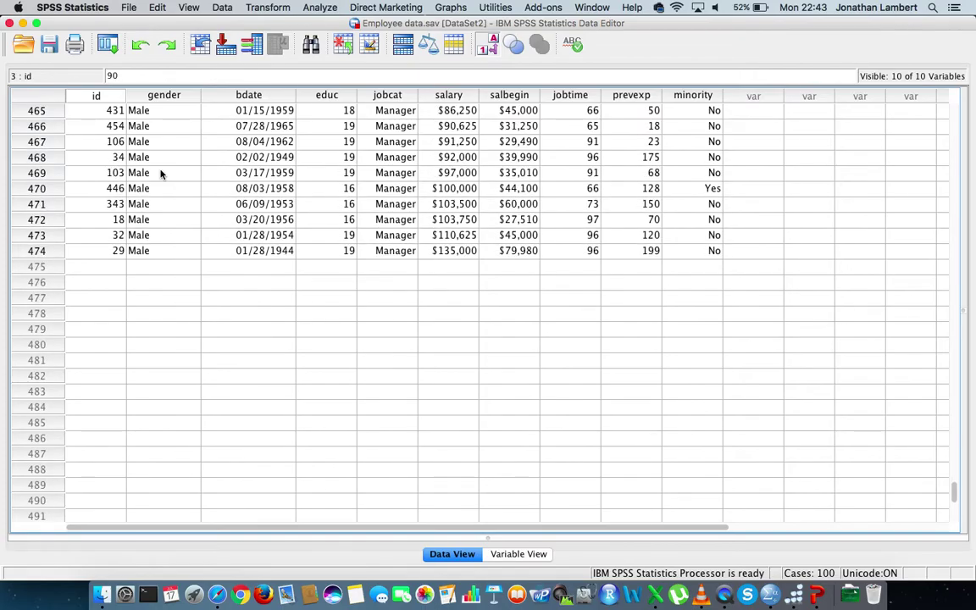
left_click(44, 249)
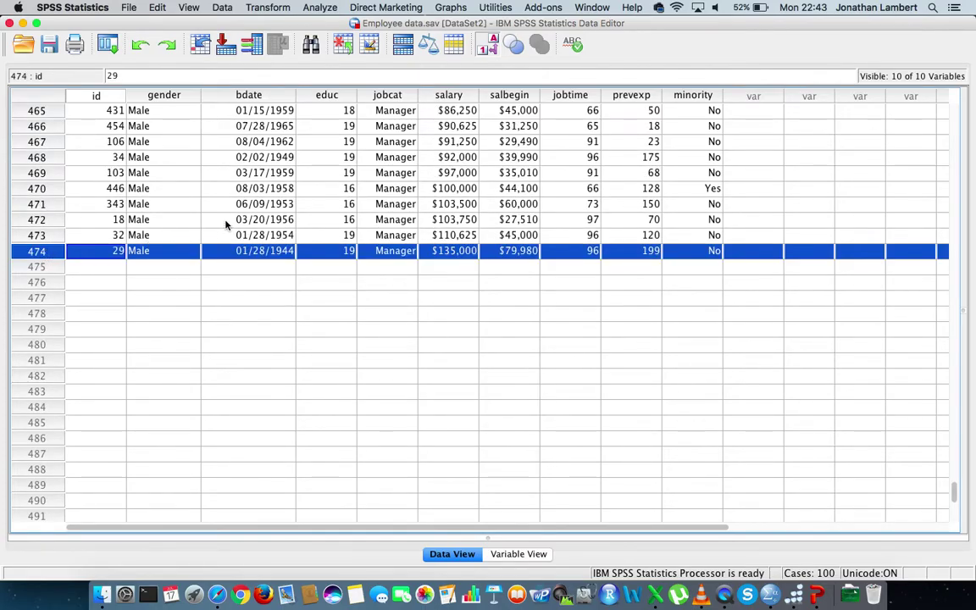
scroll(226, 225, "up", 20)
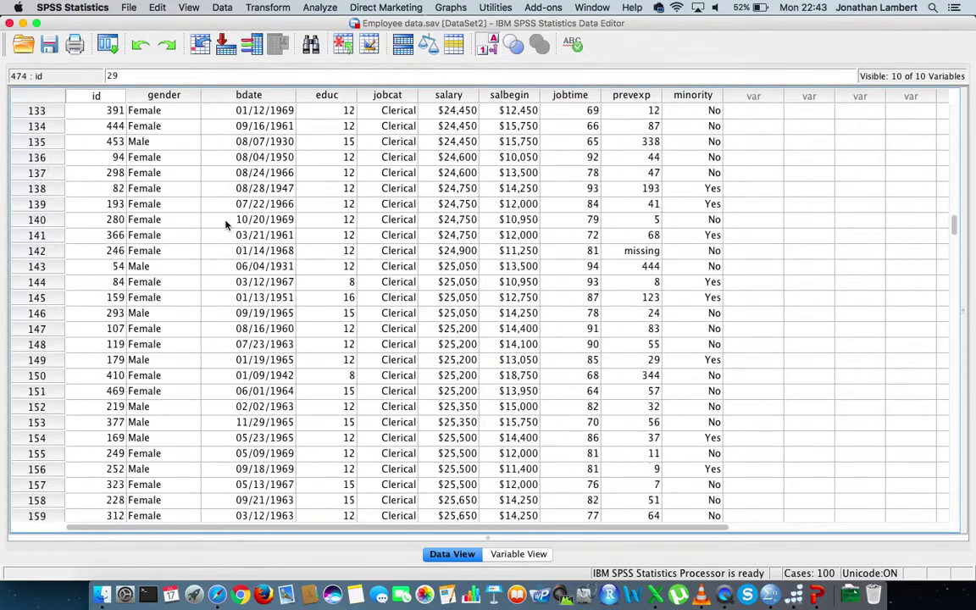
scroll(227, 225, "up", 20)
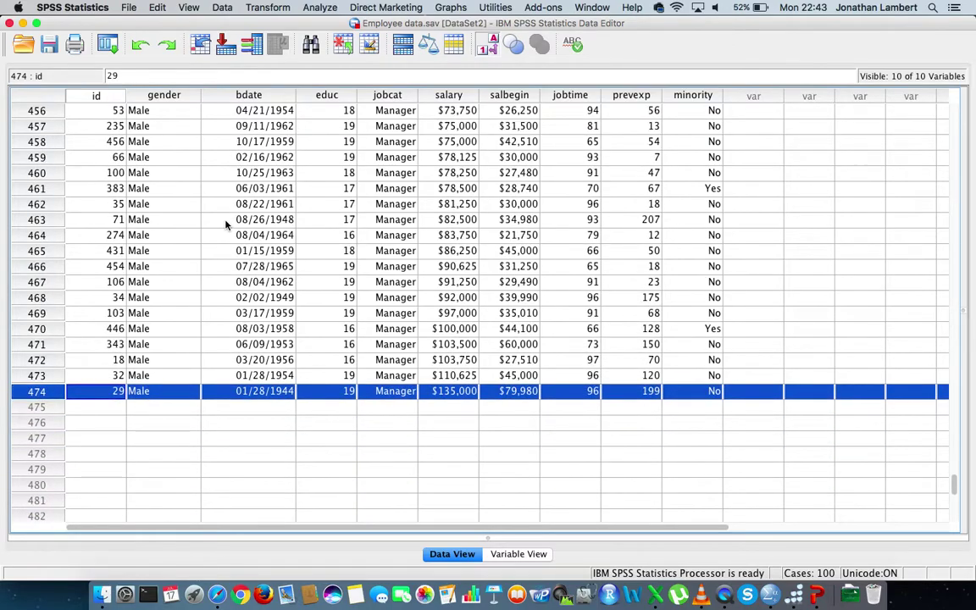
scroll(226, 223, "up", 20)
scroll(226, 223, "up", 10)
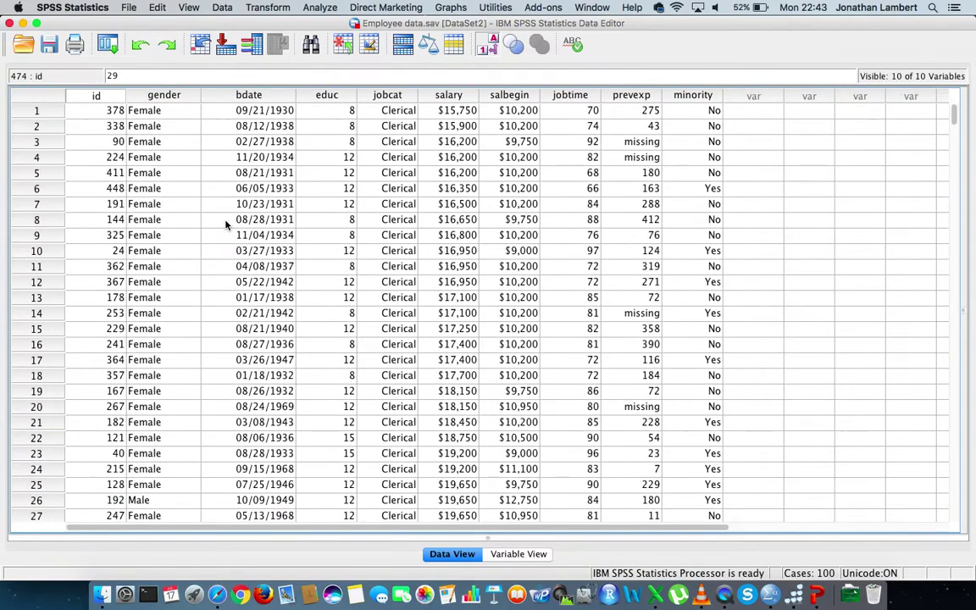
- In Data > Select Cases, pick 'Random sample of cases' and open the Sample settings
left_click(224, 8)
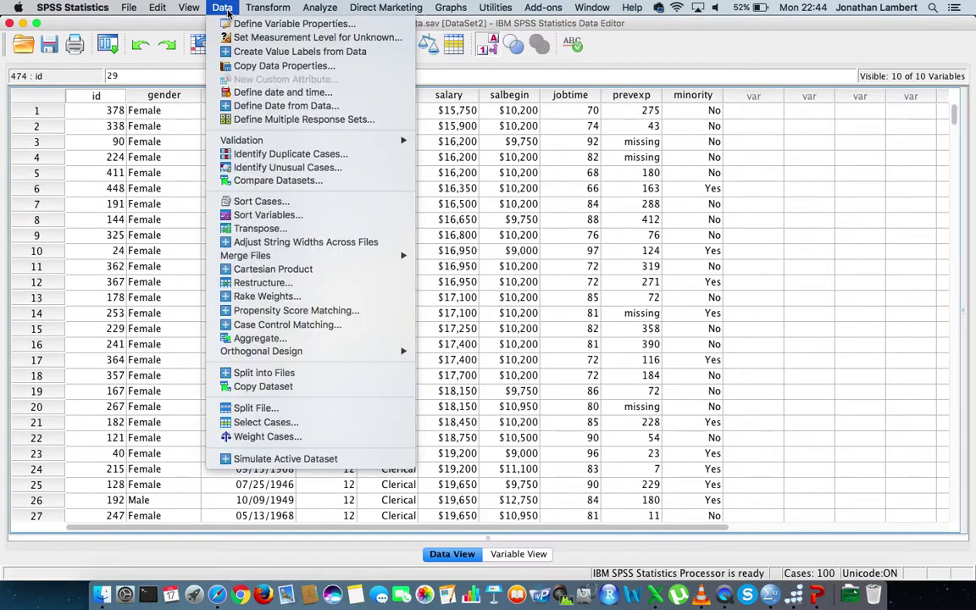
left_click(291, 424)
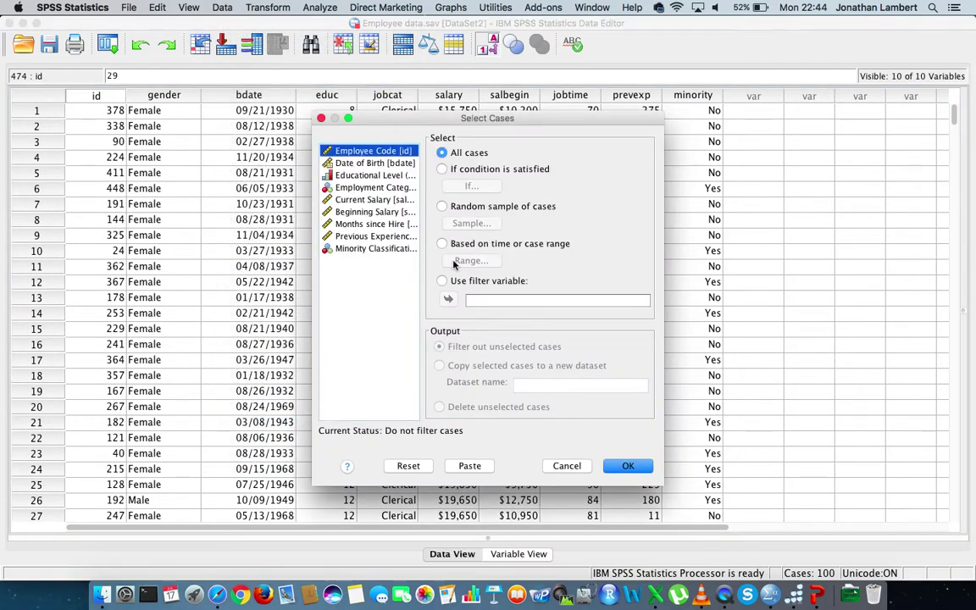
left_click(442, 207)
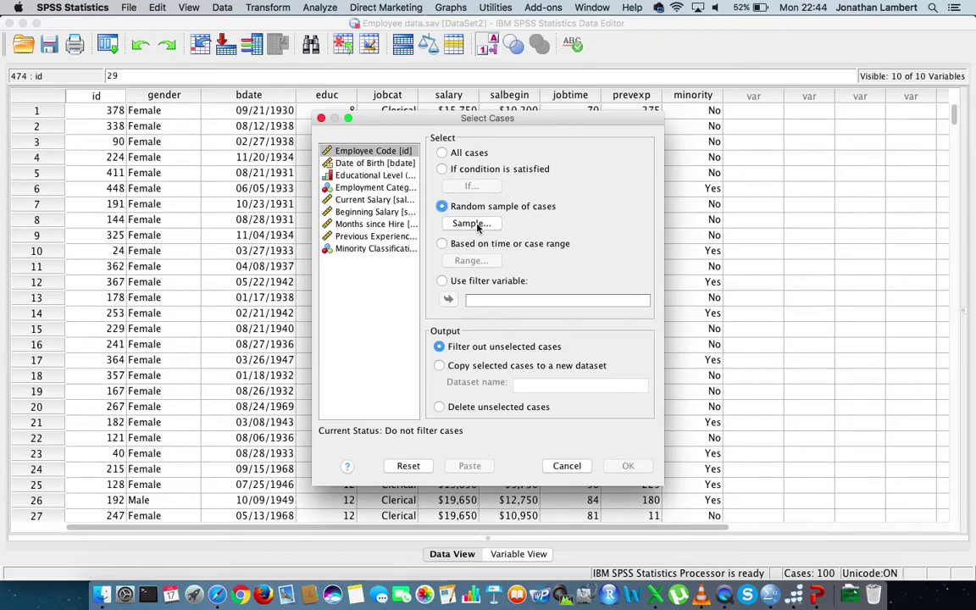
left_click(477, 226)
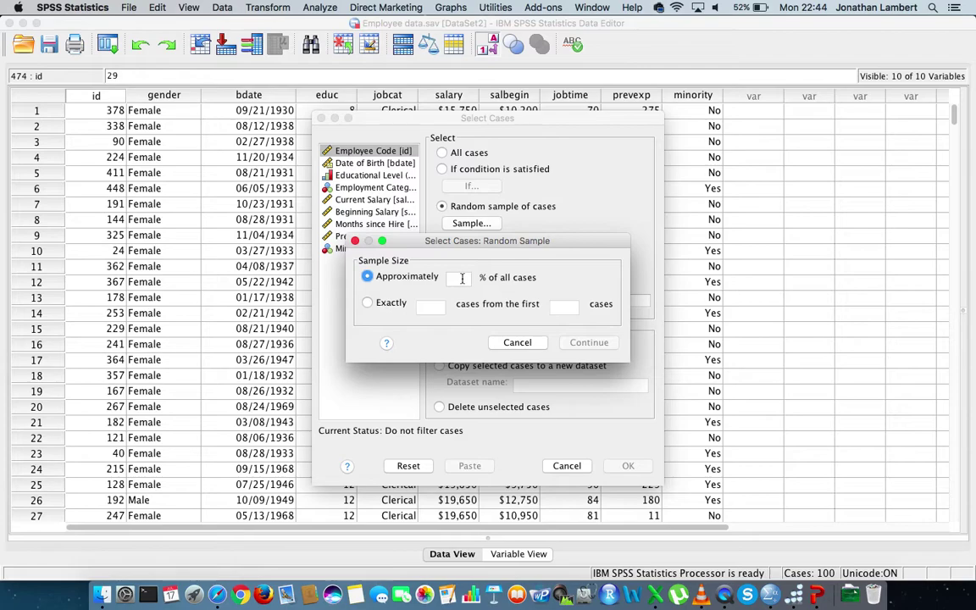
- Enter approximately 25%, try exactly 100 of the first 474 cases, then revert to Approximately
left_click(462, 278)
type("25")
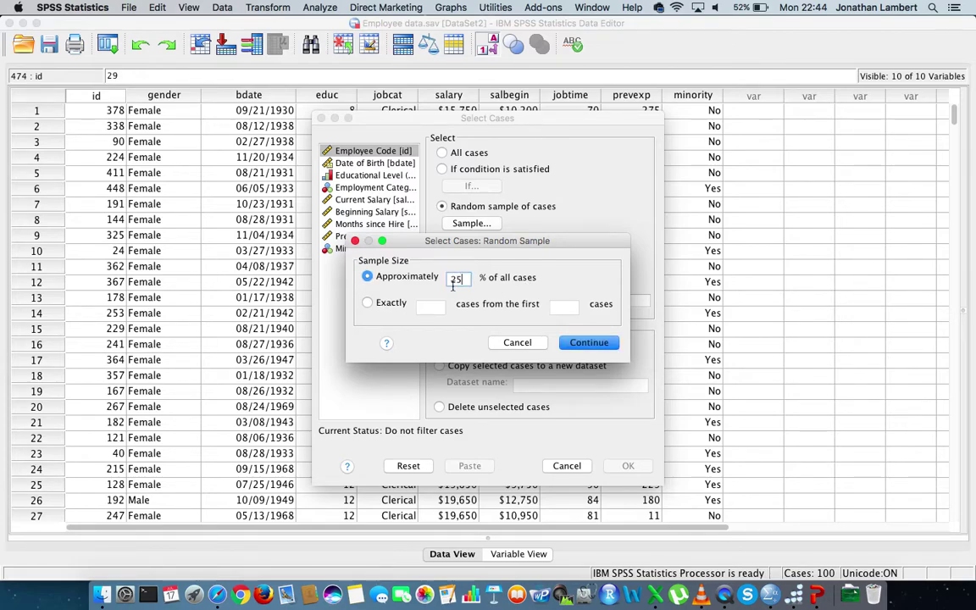
left_click(368, 304)
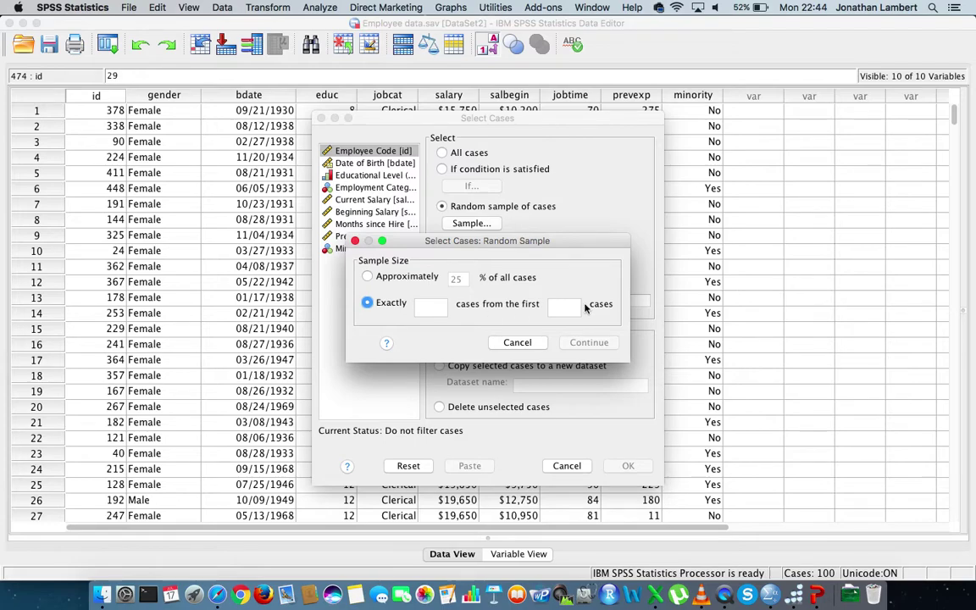
left_click(433, 308)
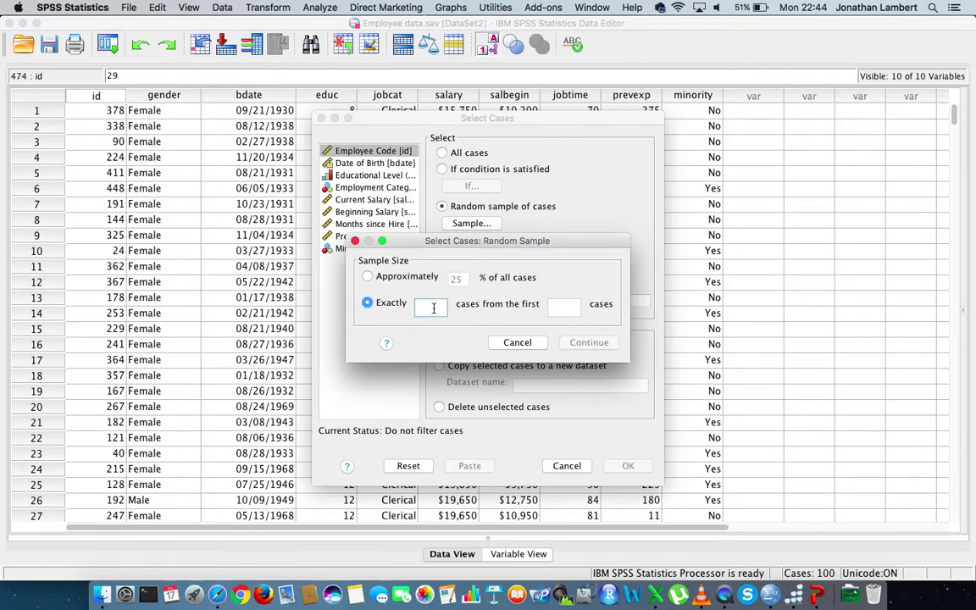
type("100")
left_click(564, 309)
type("474")
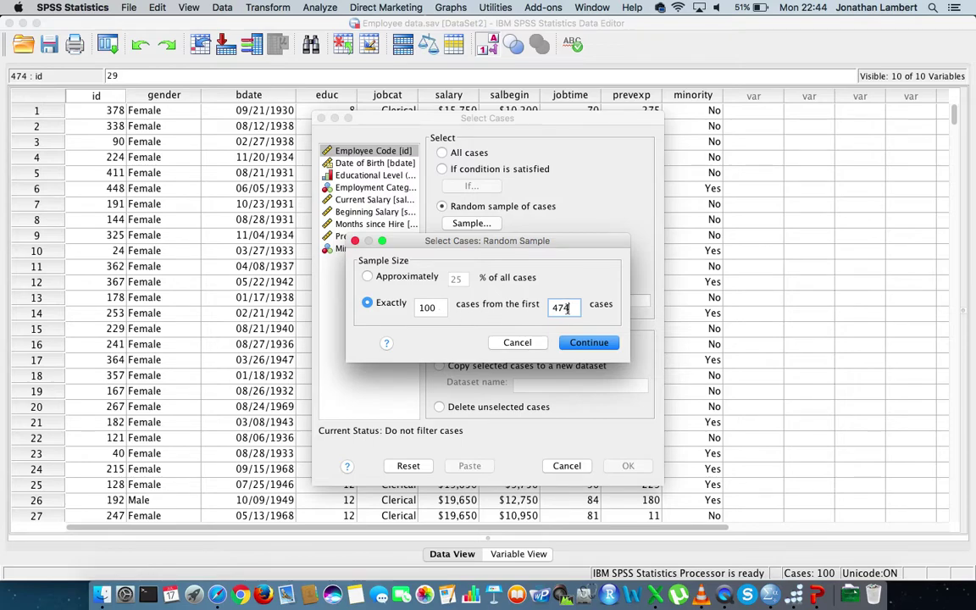
left_click(368, 278)
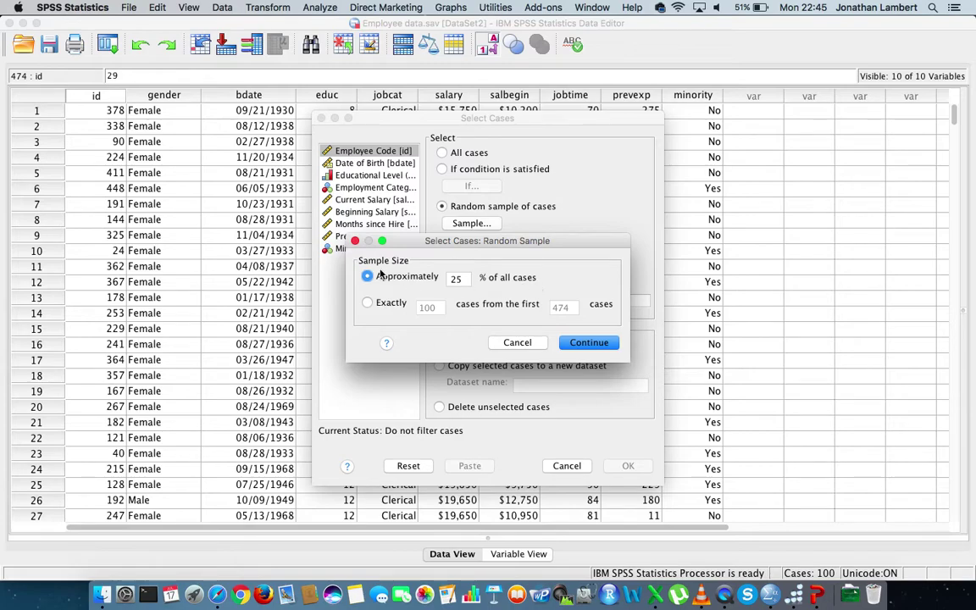
- Cancel both dialogs, reopen Select Cases with Random sample, and confirm approximately 25% of cases
left_click(518, 343)
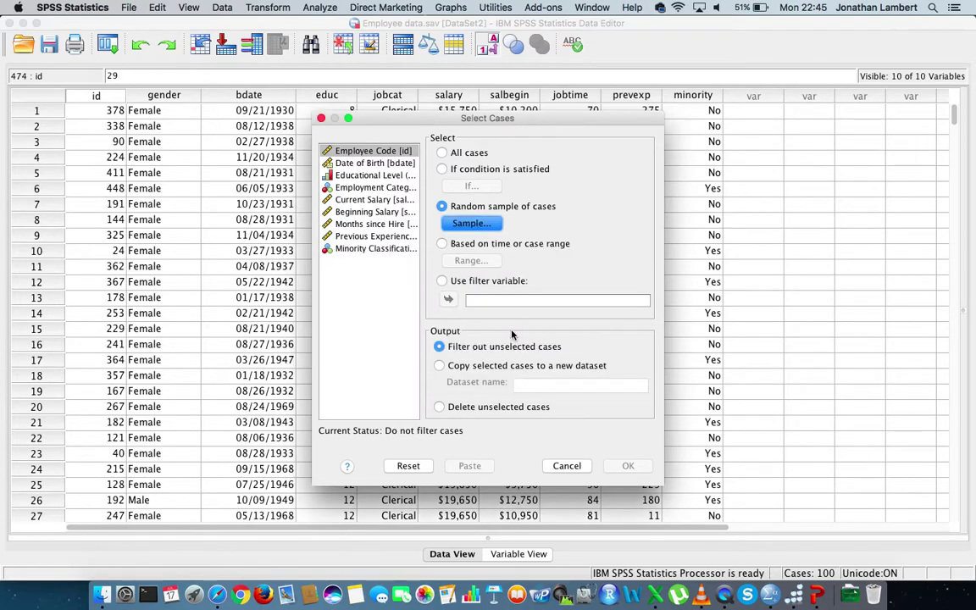
left_click(567, 467)
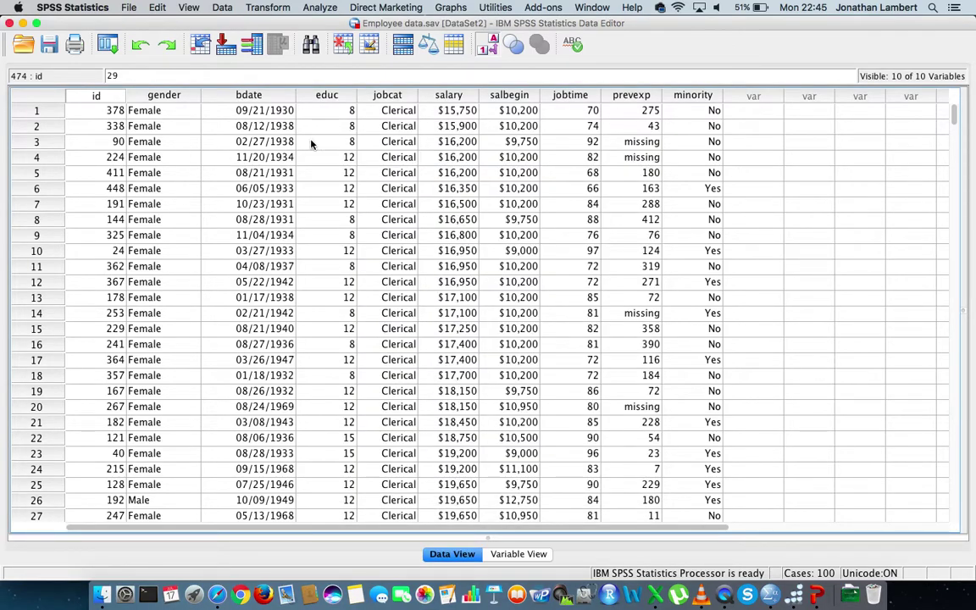
left_click(226, 8)
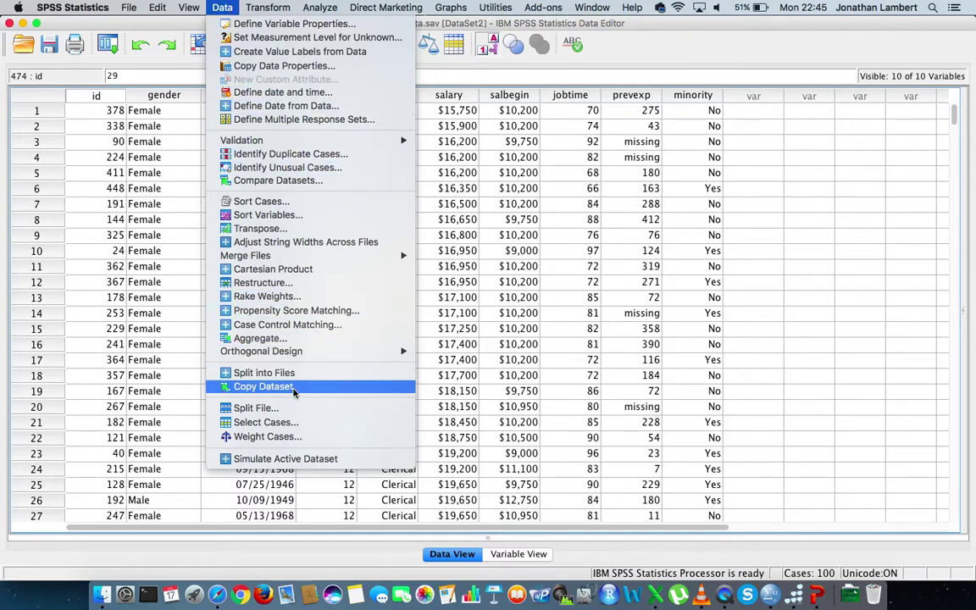
left_click(288, 423)
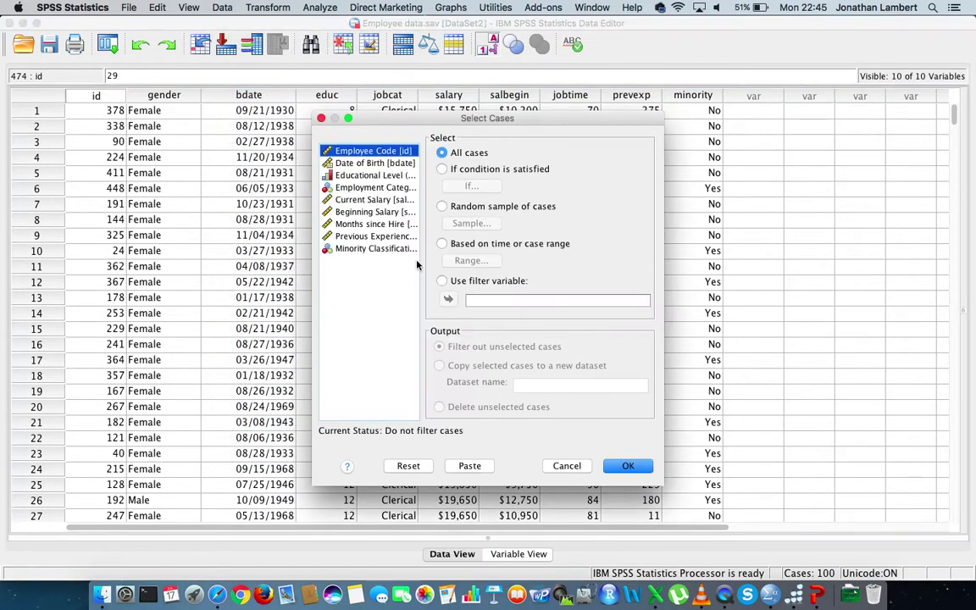
left_click(442, 207)
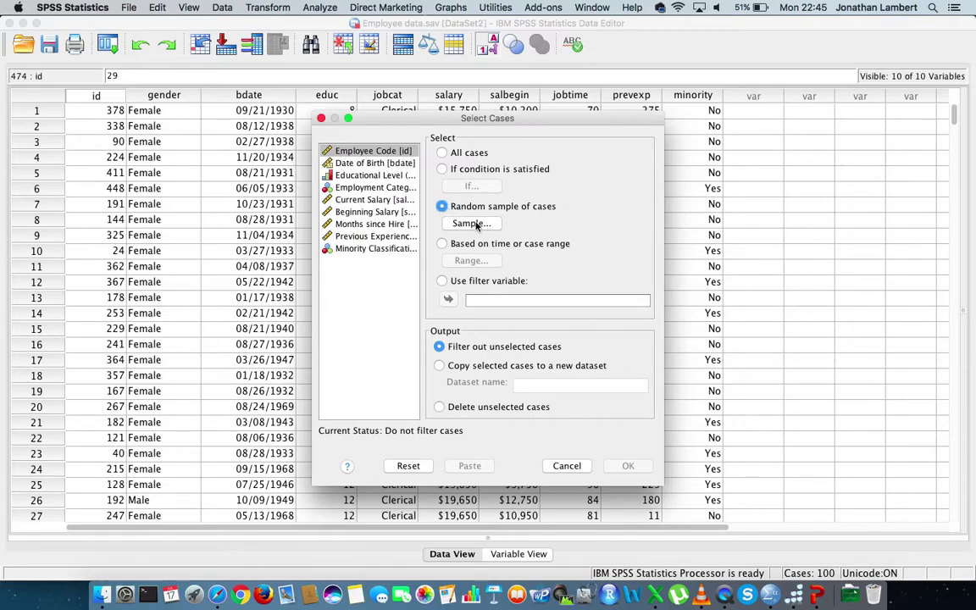
left_click(472, 224)
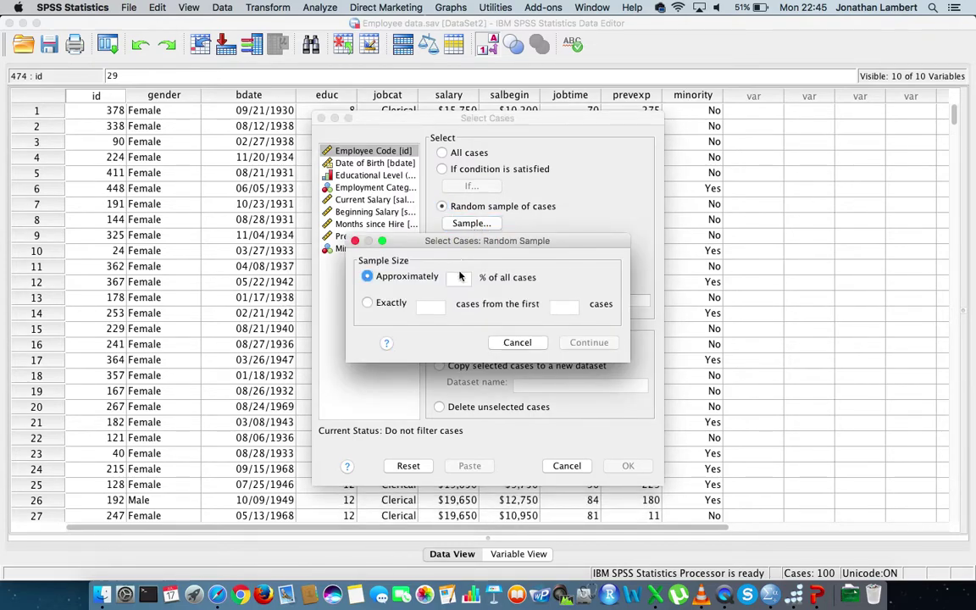
left_click(458, 278)
type("25")
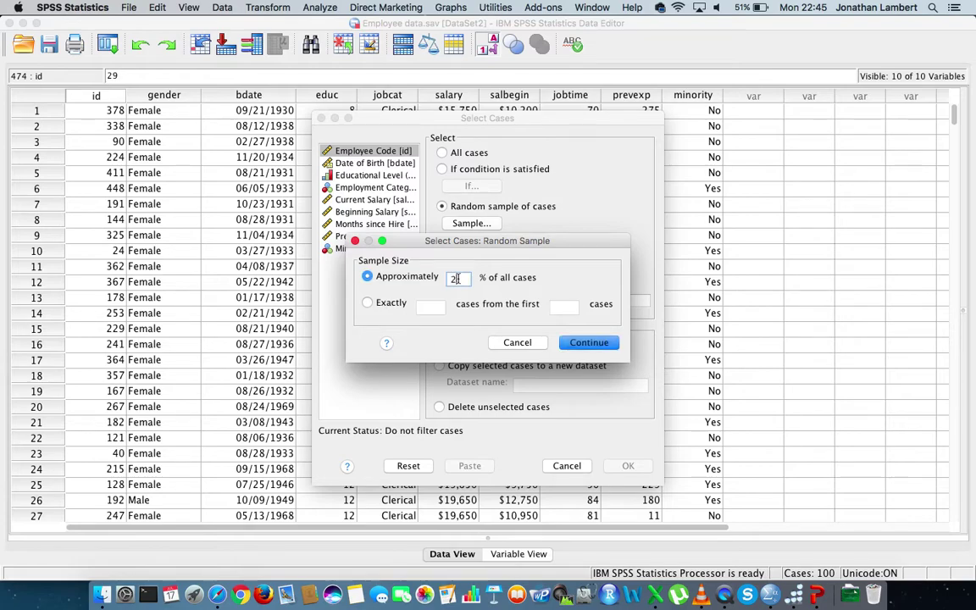
left_click(586, 343)
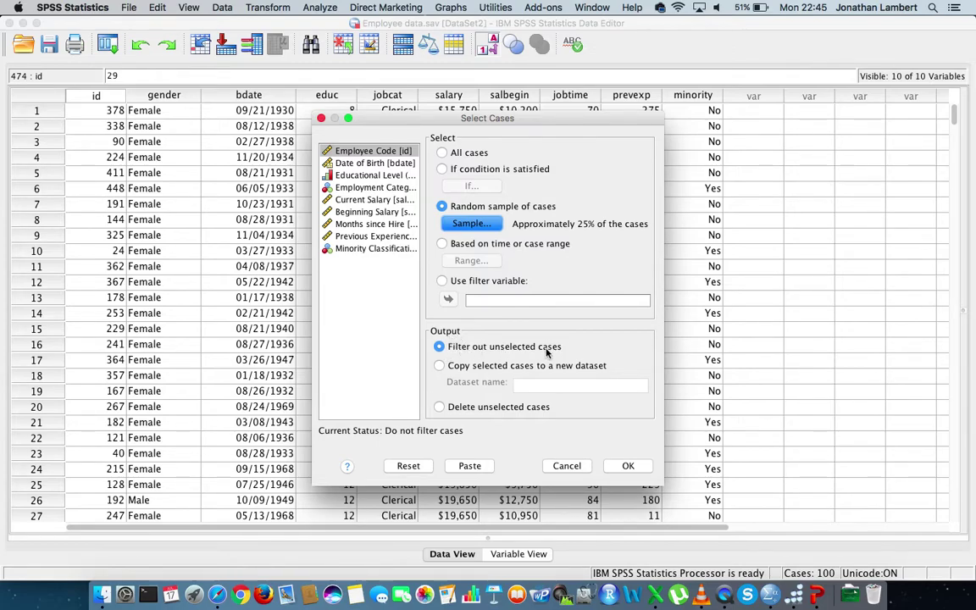
- Send the selected cases to a new dataset named RandomSampleEmployees1 and apply the selection
left_click(439, 365)
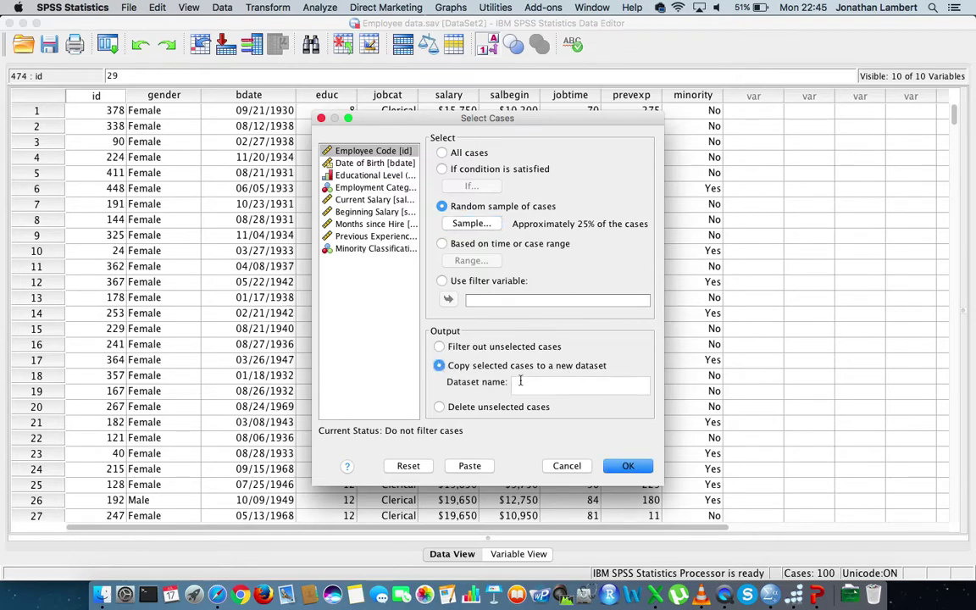
left_click(523, 385)
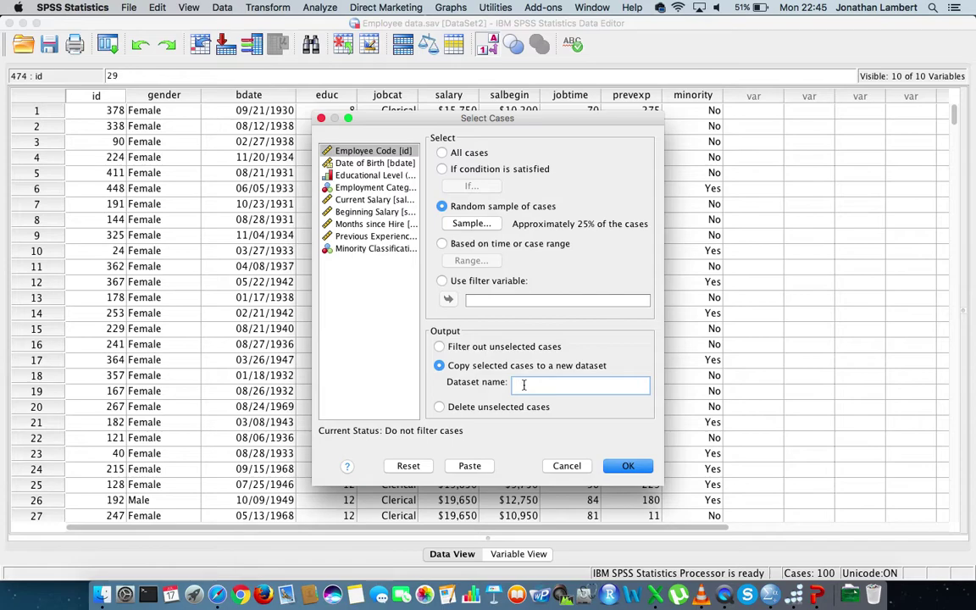
type("ra")
key("BackSpace")
key("BackSpace")
key("BackSpace")
type("RandomSampleemployees")
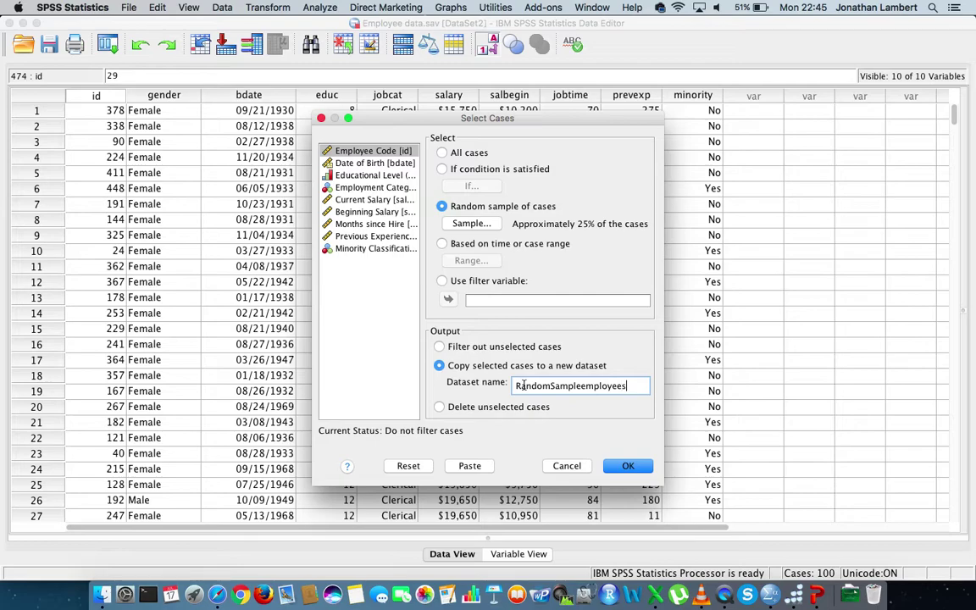
key("BackSpace")
key("BackSpace")
key("BackSpace")
key("BackSpace")
key("BackSpace")
key("BackSpace")
key("BackSpace")
key("BackSpace")
key("BackSpace")
type("Employees")
left_click(628, 467)
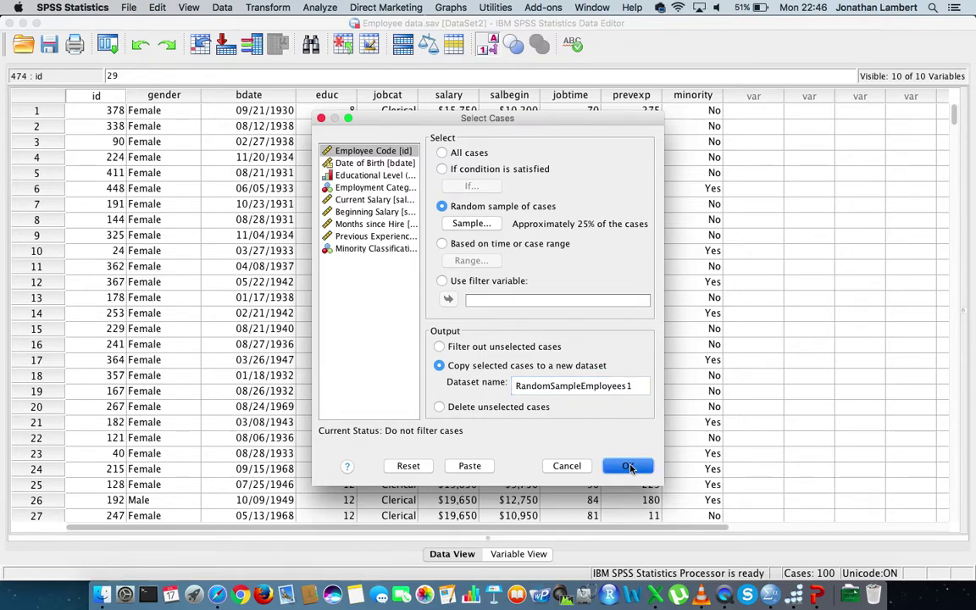
left_click(629, 468)
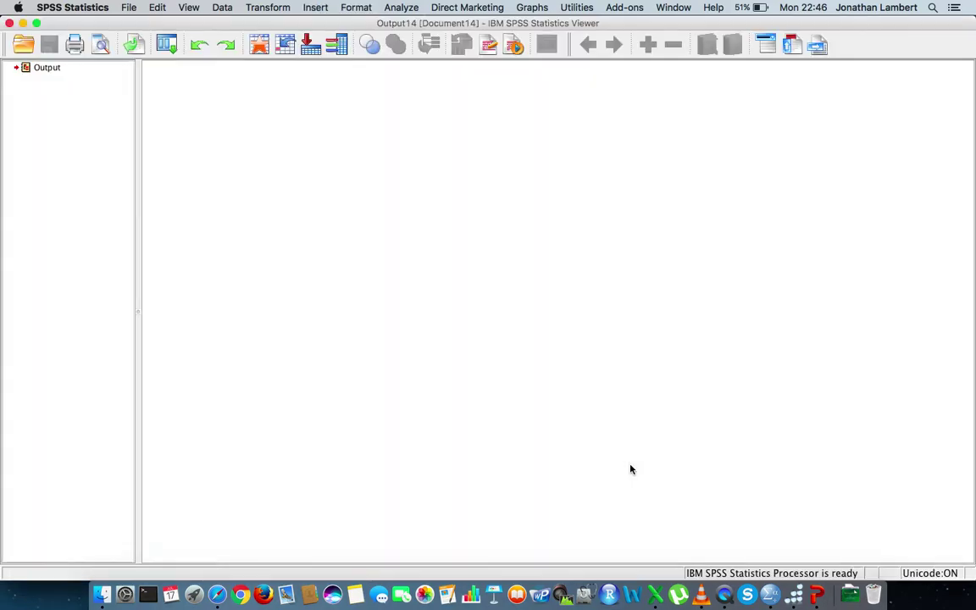
key("super+m")
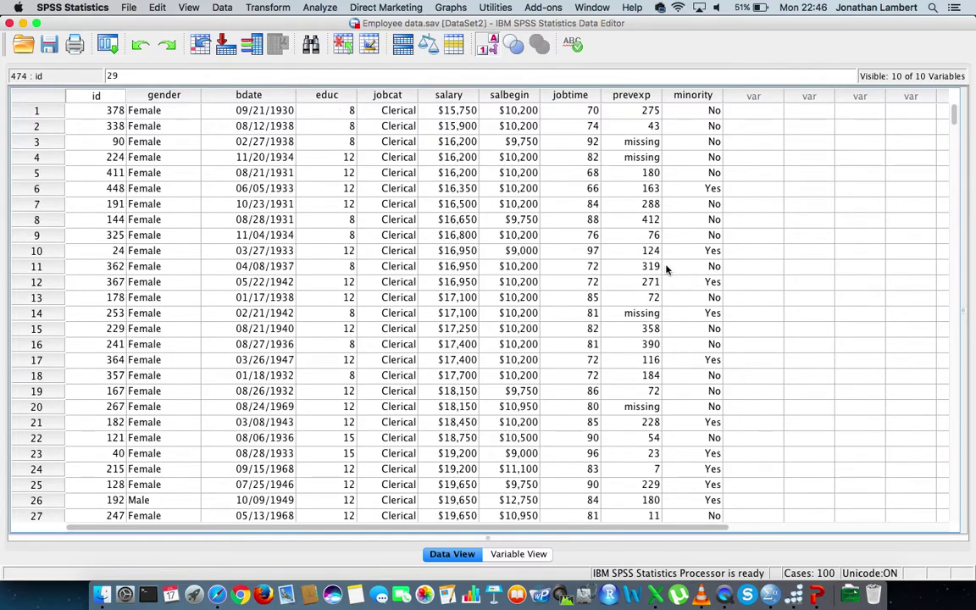
scroll(470, 318, "down", 15)
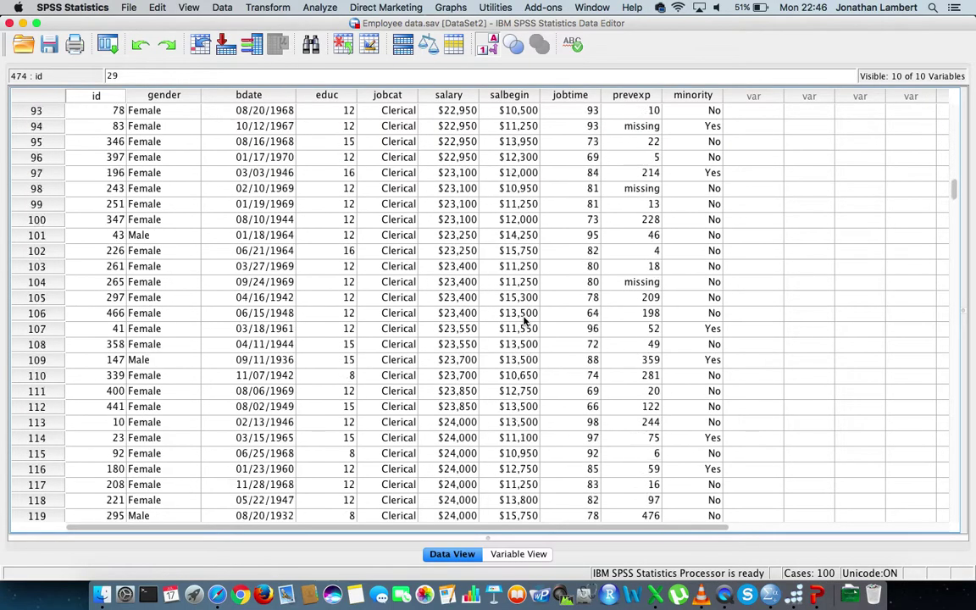
scroll(524, 320, "down", 20)
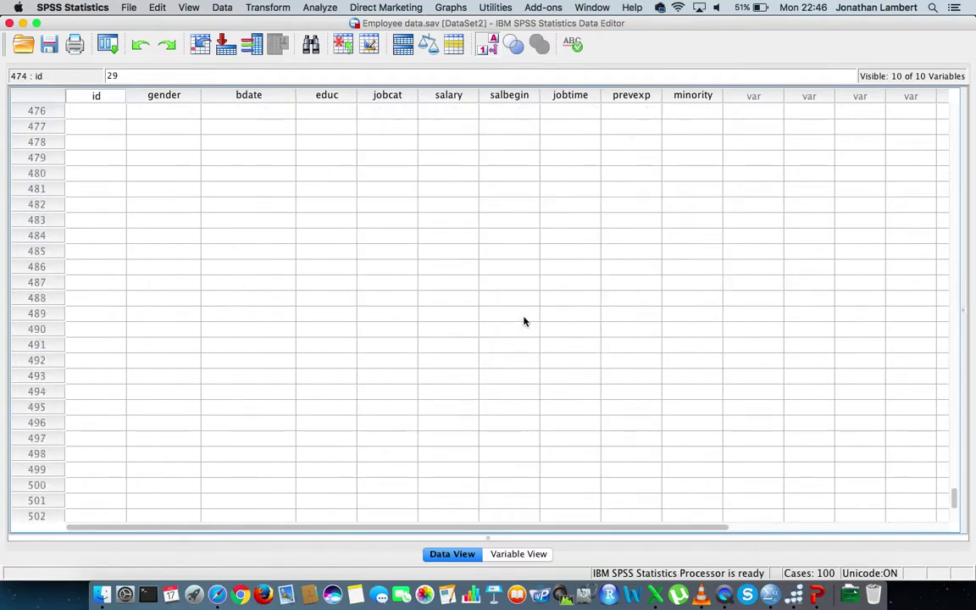
scroll(524, 321, "up", 3)
scroll(524, 321, "right", 2)
scroll(524, 321, "up", 10)
scroll(523, 321, "left", 2)
scroll(524, 321, "down", 7)
scroll(524, 321, "right", 2)
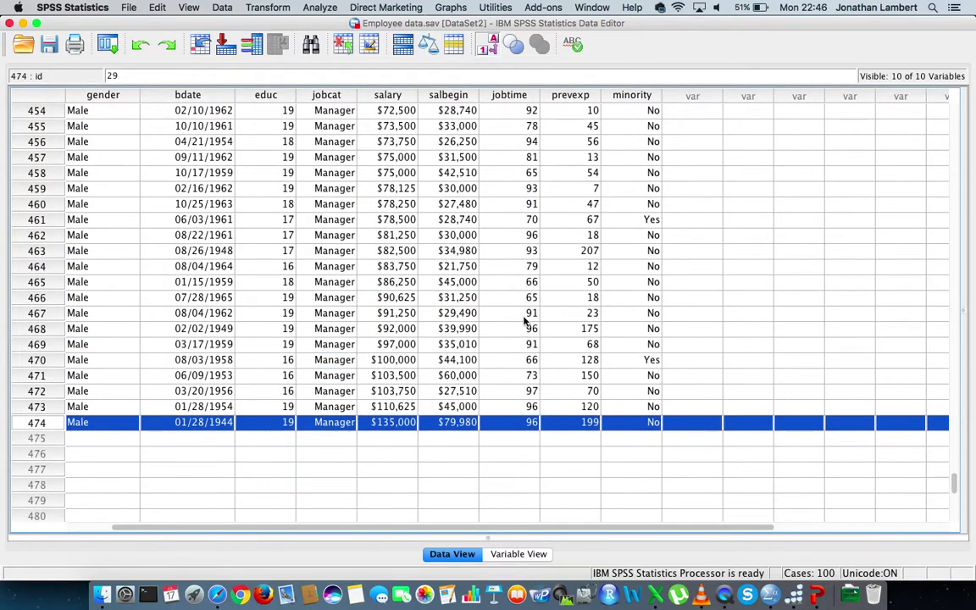
scroll(524, 320, "left", 2)
scroll(524, 321, "up", 20)
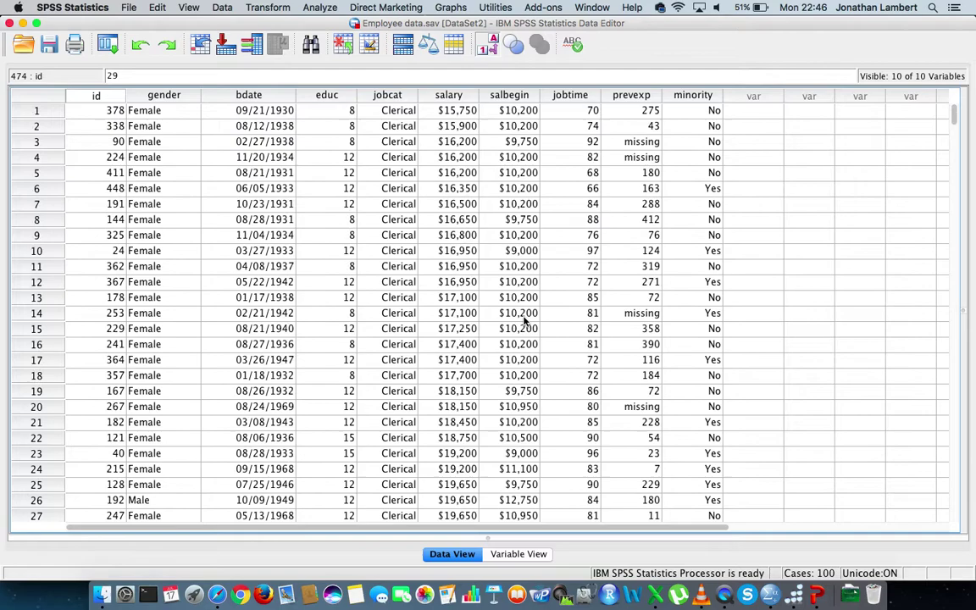
- Switch to the Untitled3 [RandomSampleEmployees1] window, verify the last row is 134, and select the id column
right_click(774, 597)
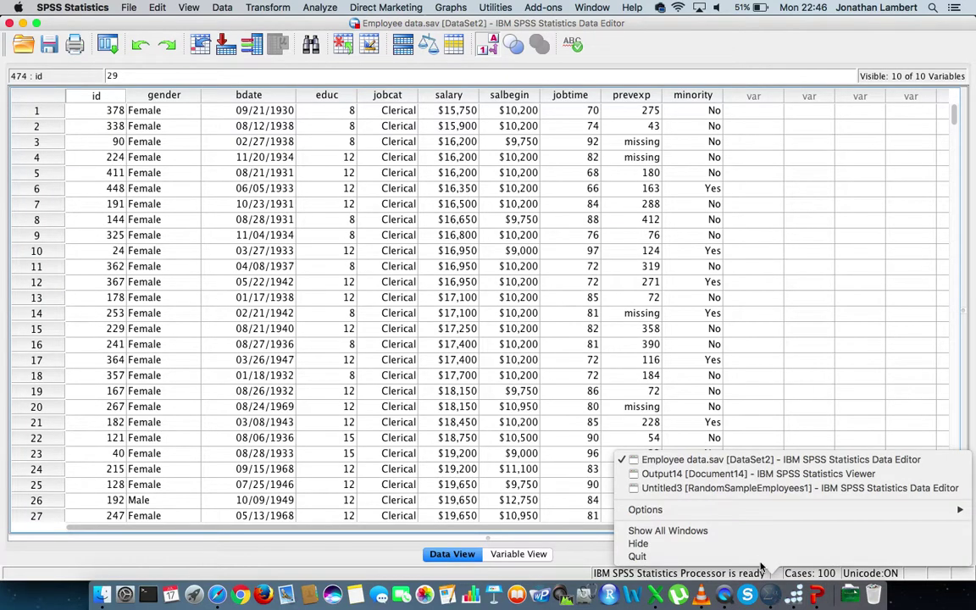
left_click(731, 489)
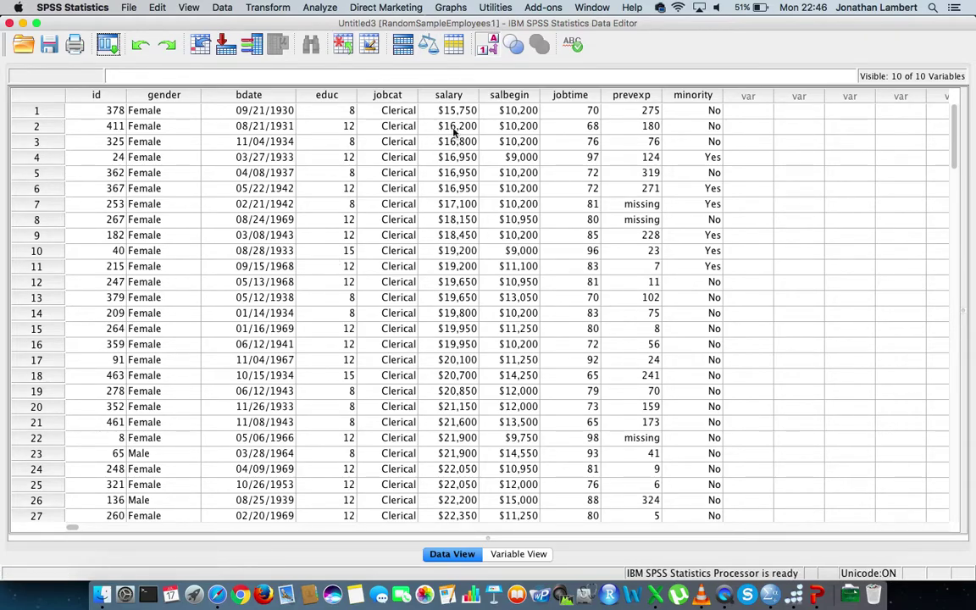
scroll(401, 253, "down", 20)
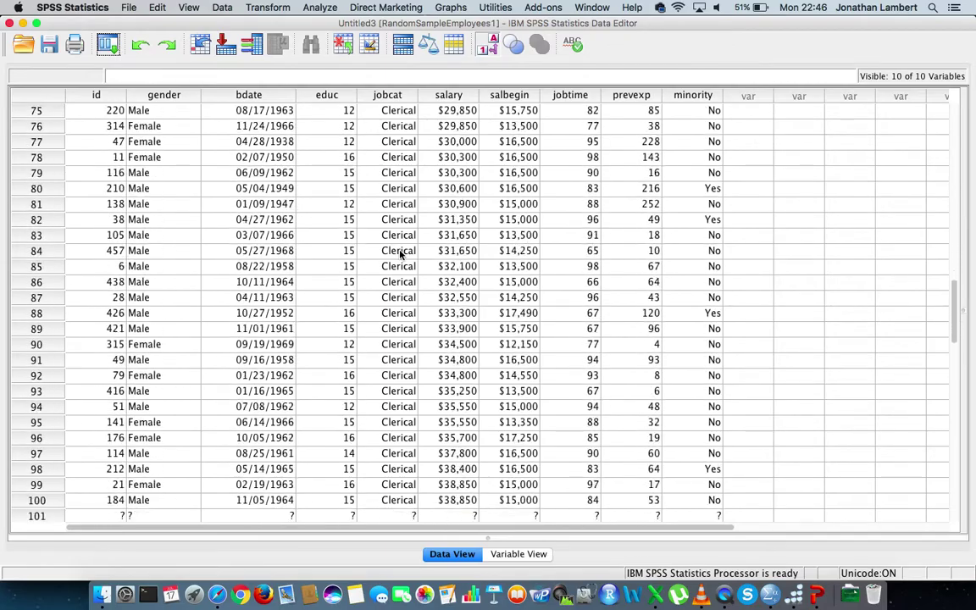
scroll(402, 253, "down", 7)
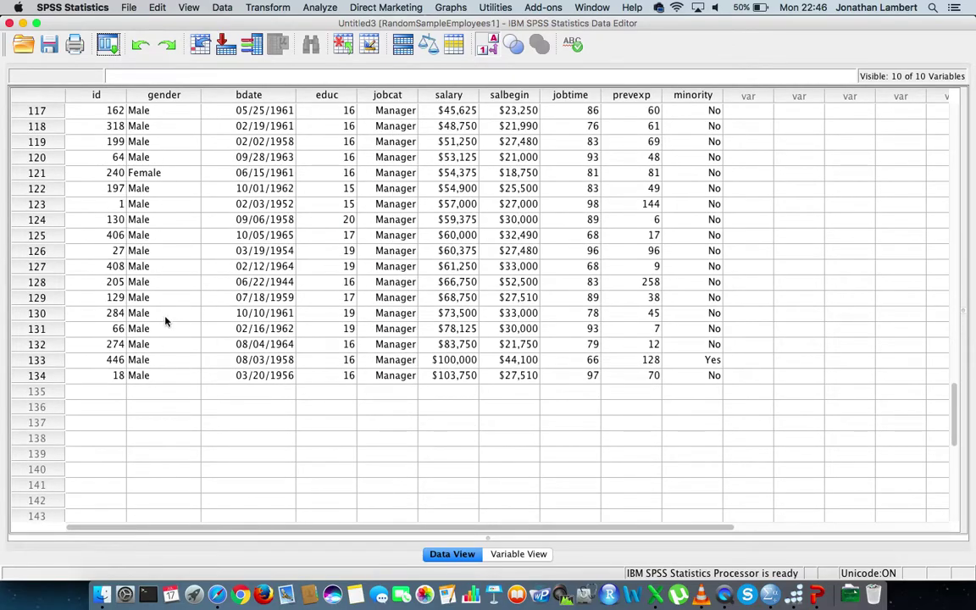
left_click(37, 375)
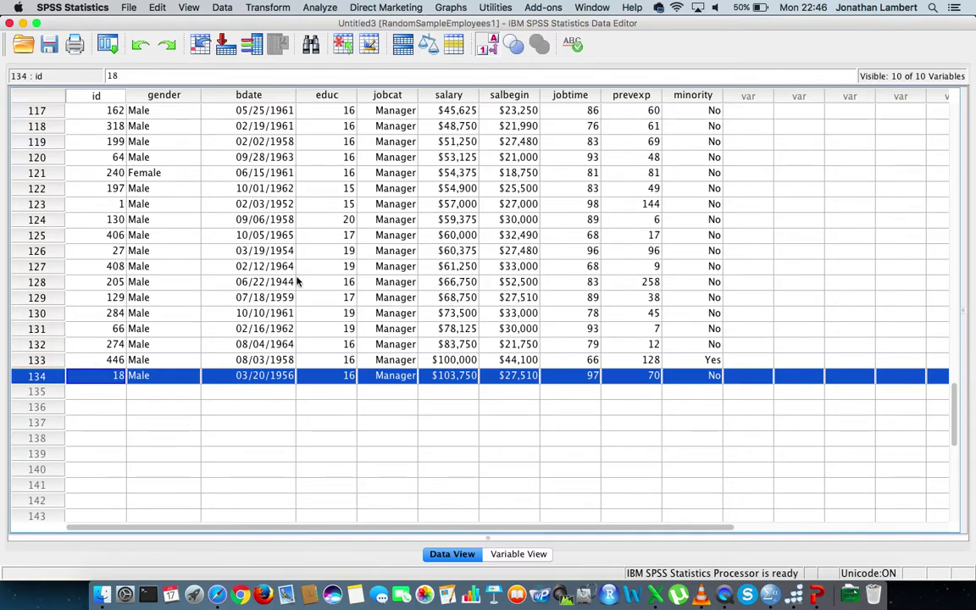
scroll(297, 279, "up", 20)
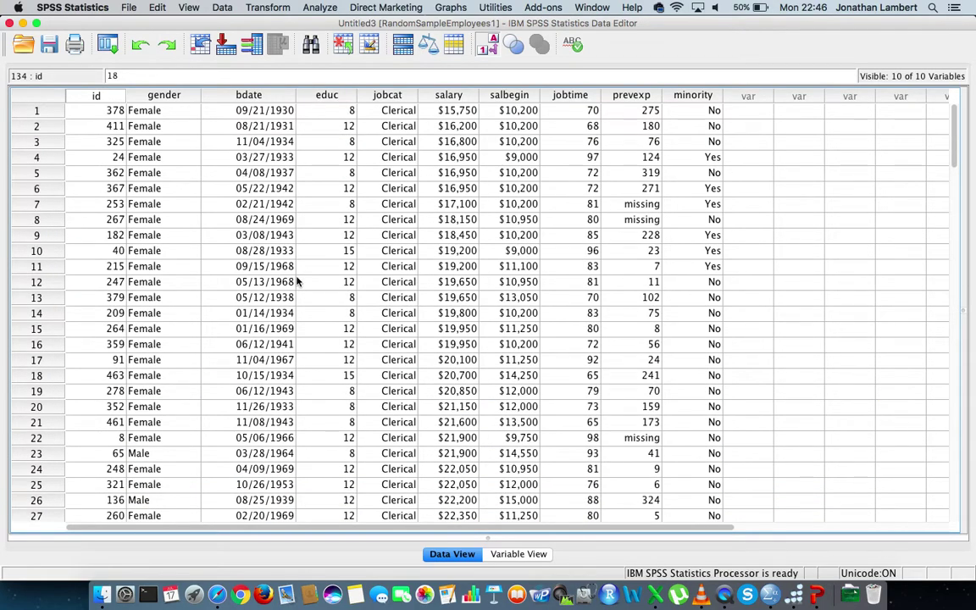
left_click(102, 96)
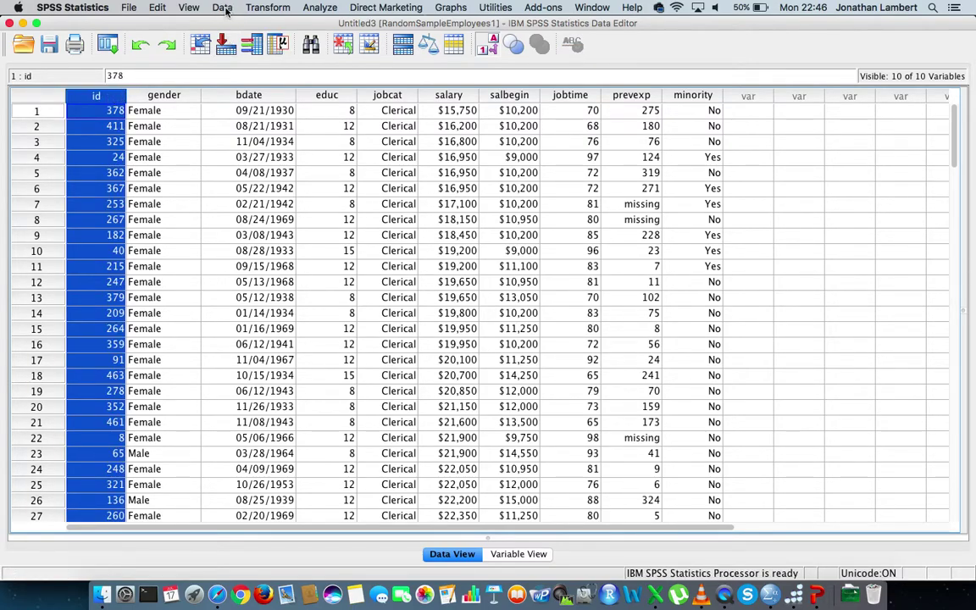
- Sort cases with Employee Code [id] as the ascending sort key via Data > Sort Cases
left_click(224, 8)
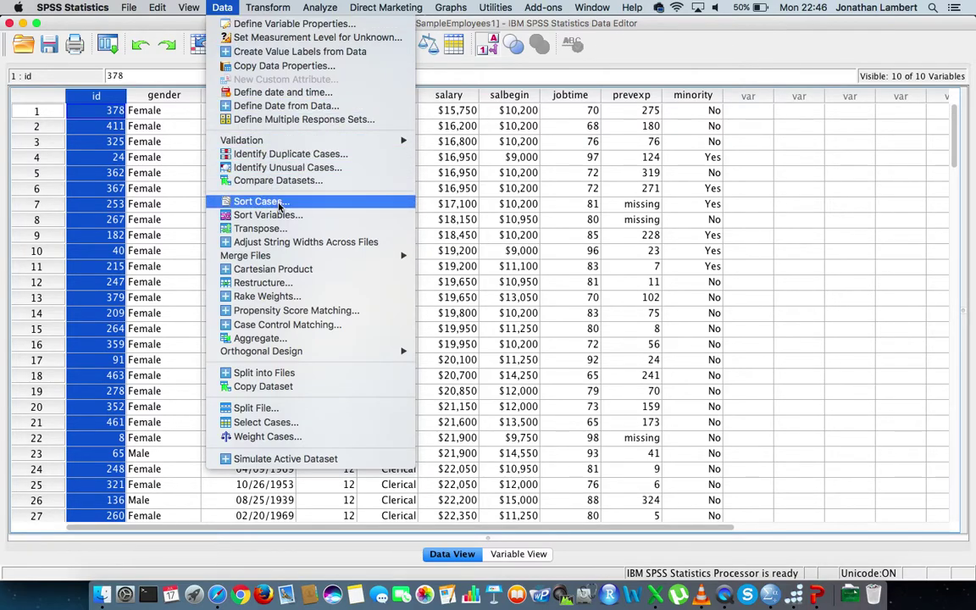
left_click(258, 201)
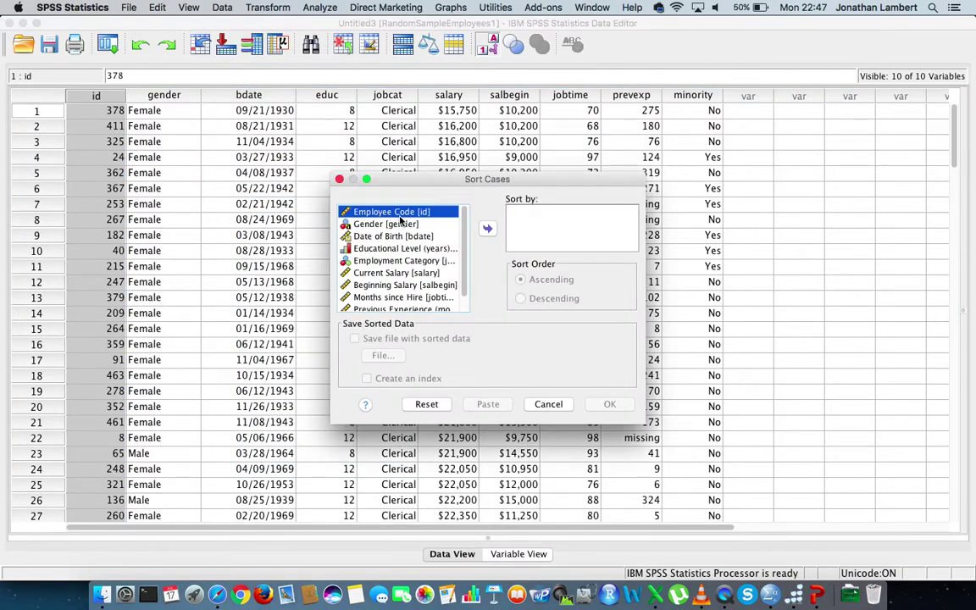
left_click(487, 229)
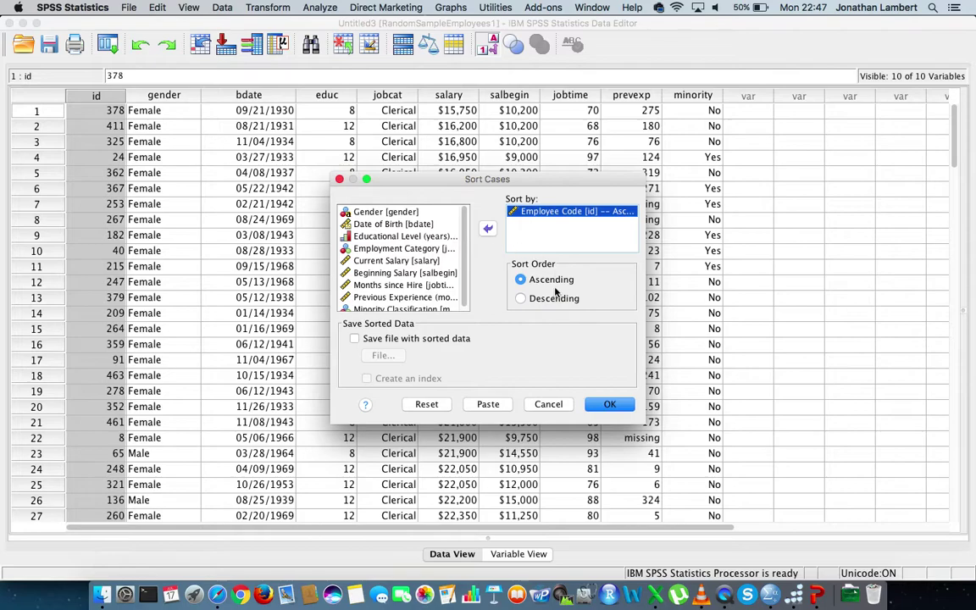
left_click(610, 407)
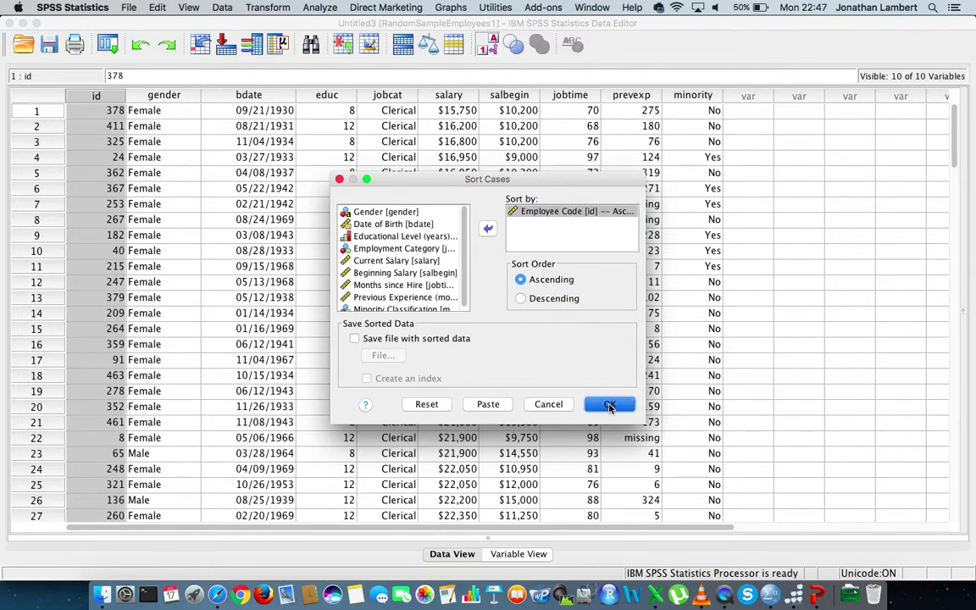
left_click(792, 127)
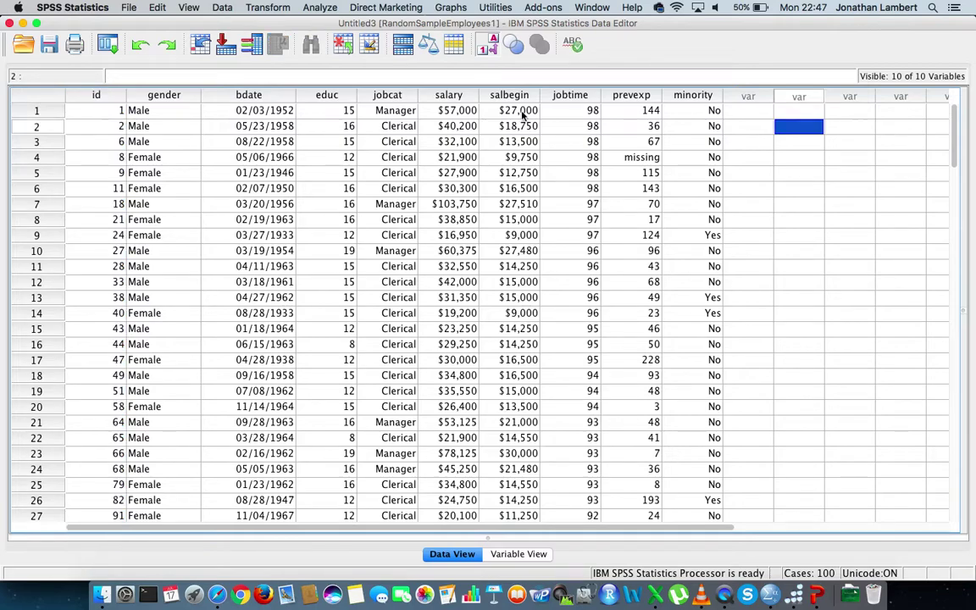
left_click(55, 111)
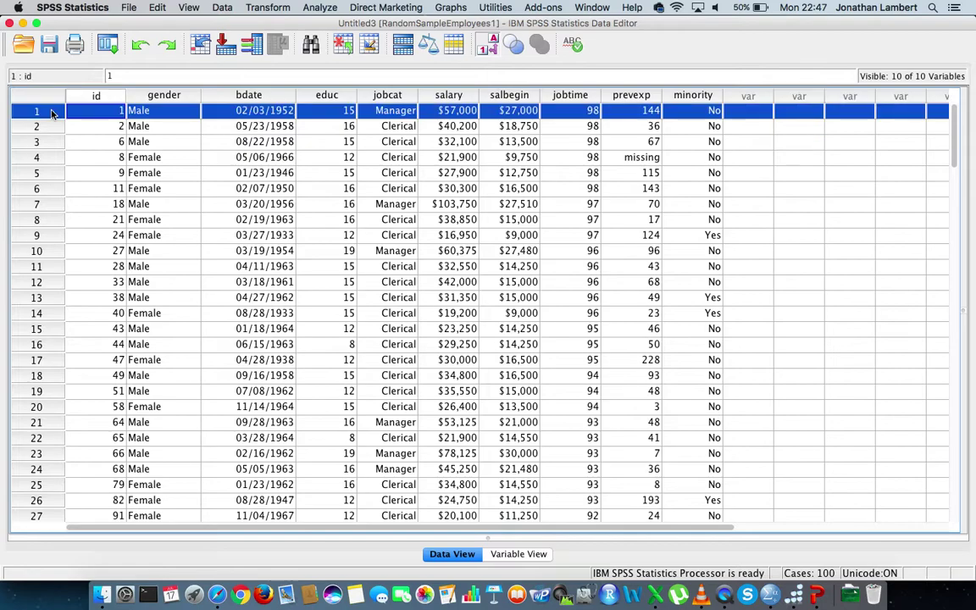
left_click(102, 112)
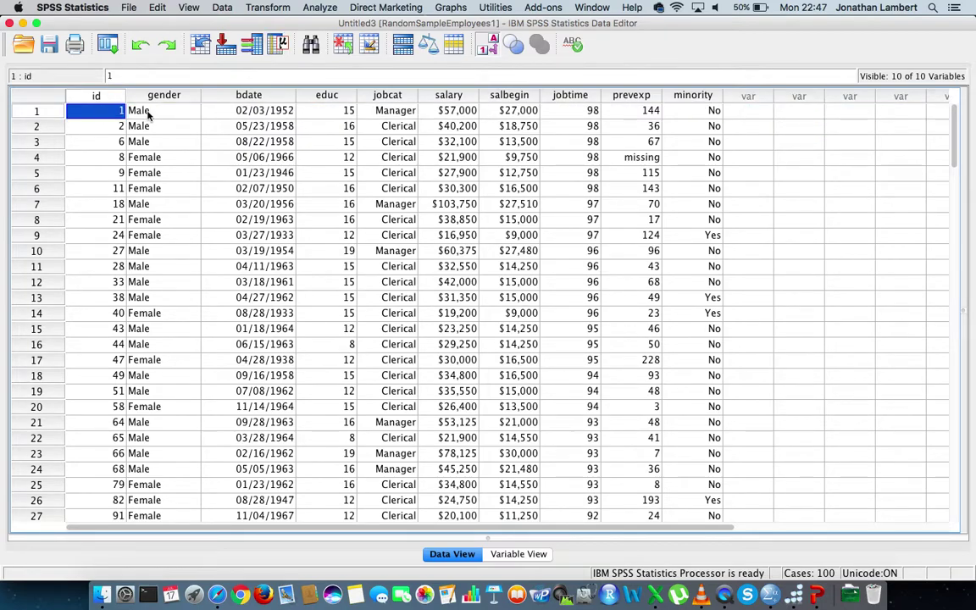
left_click(42, 127)
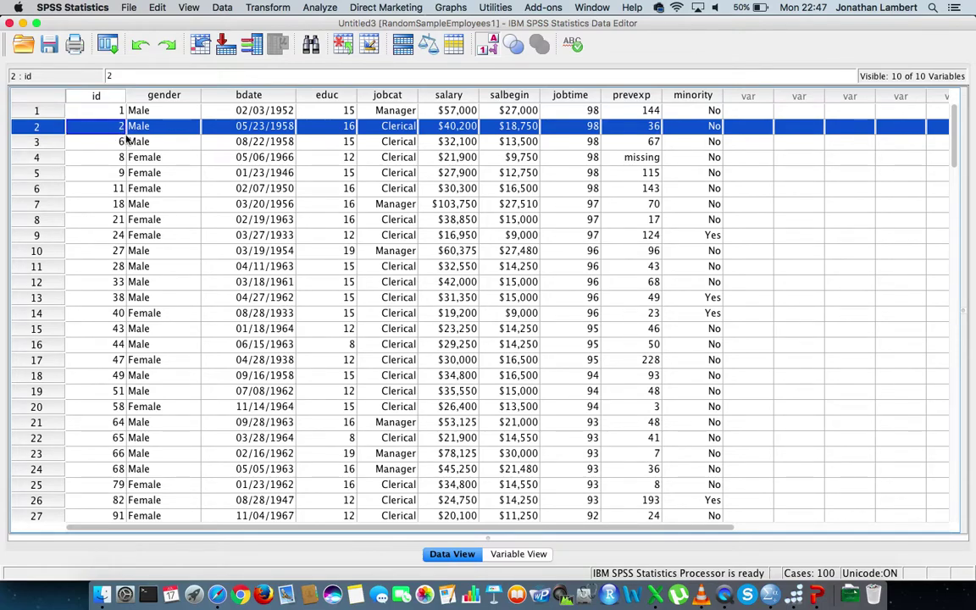
left_click(121, 142)
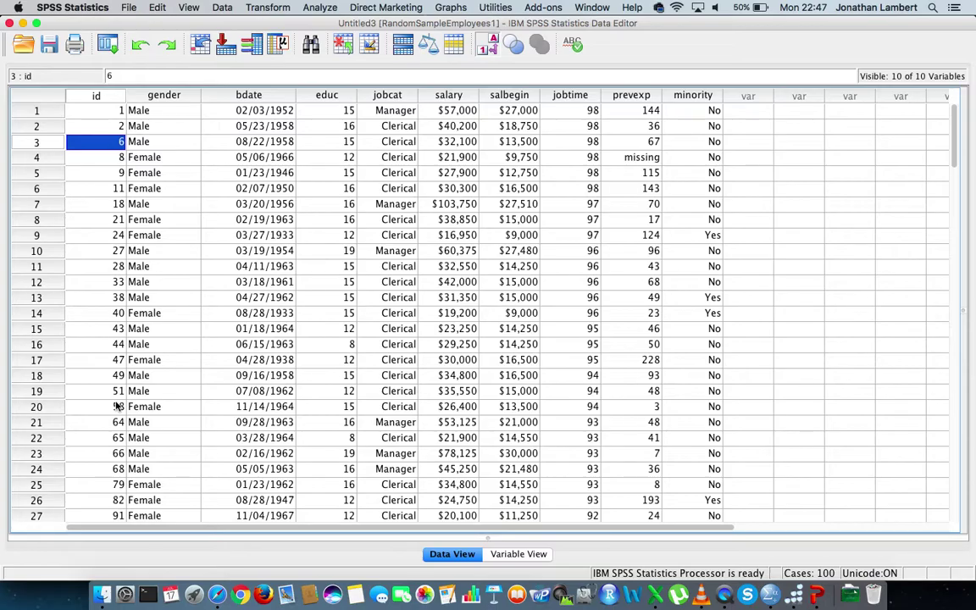
scroll(116, 407, "down", 20)
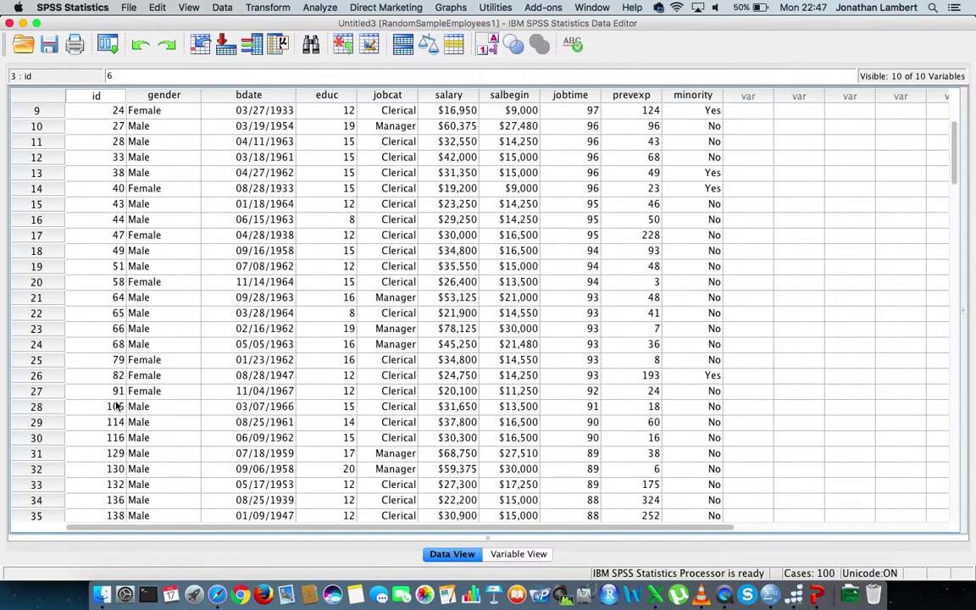
scroll(116, 407, "down", 20)
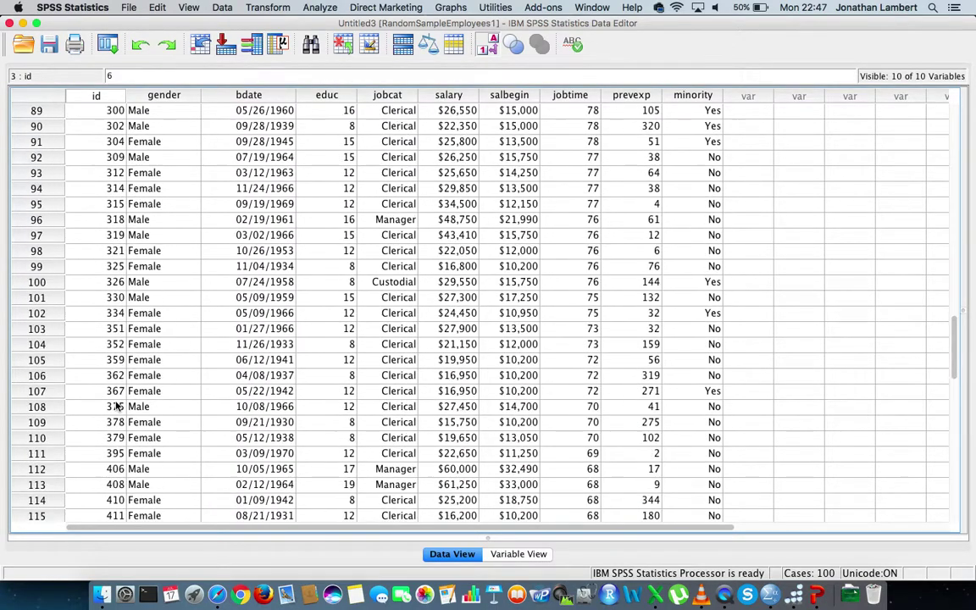
left_click(38, 392)
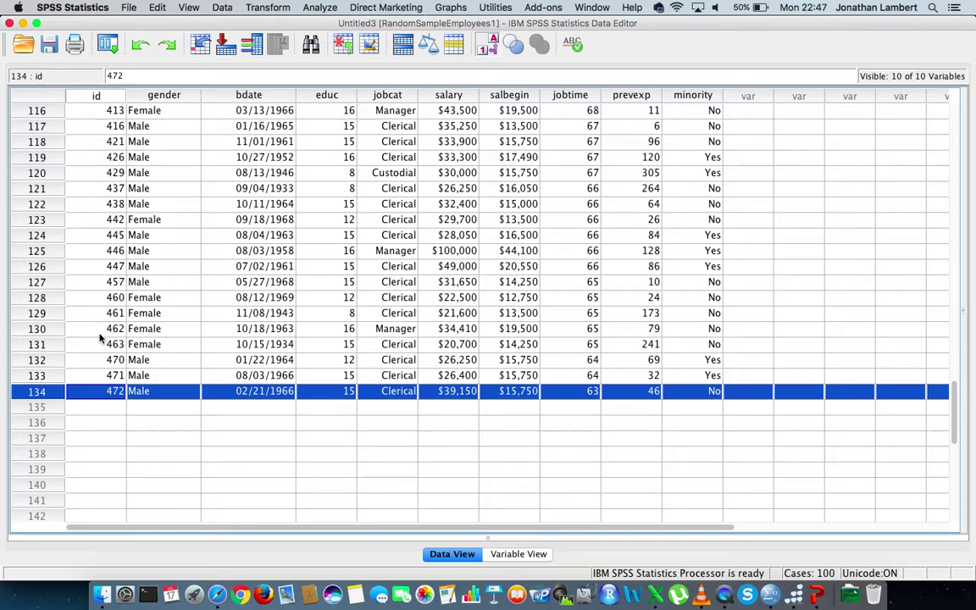
scroll(320, 303, "up", 10)
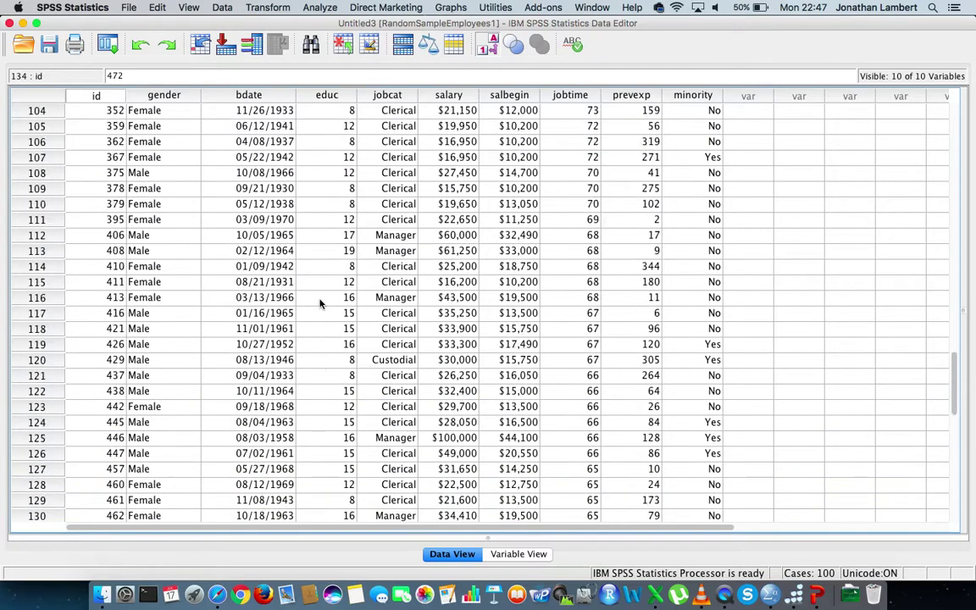
scroll(320, 304, "up", 1)
scroll(320, 304, "up", 12)
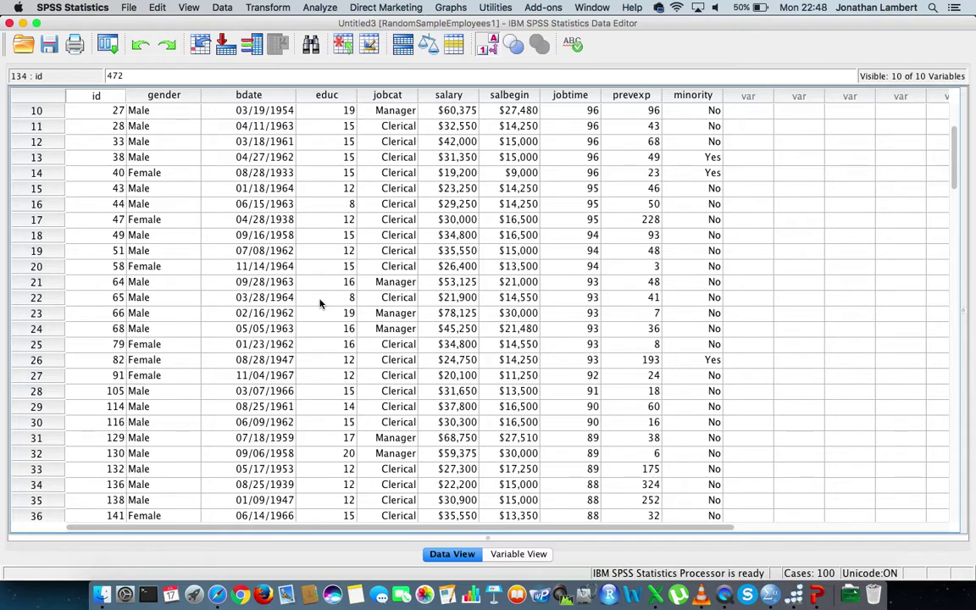
scroll(320, 304, "up", 5)
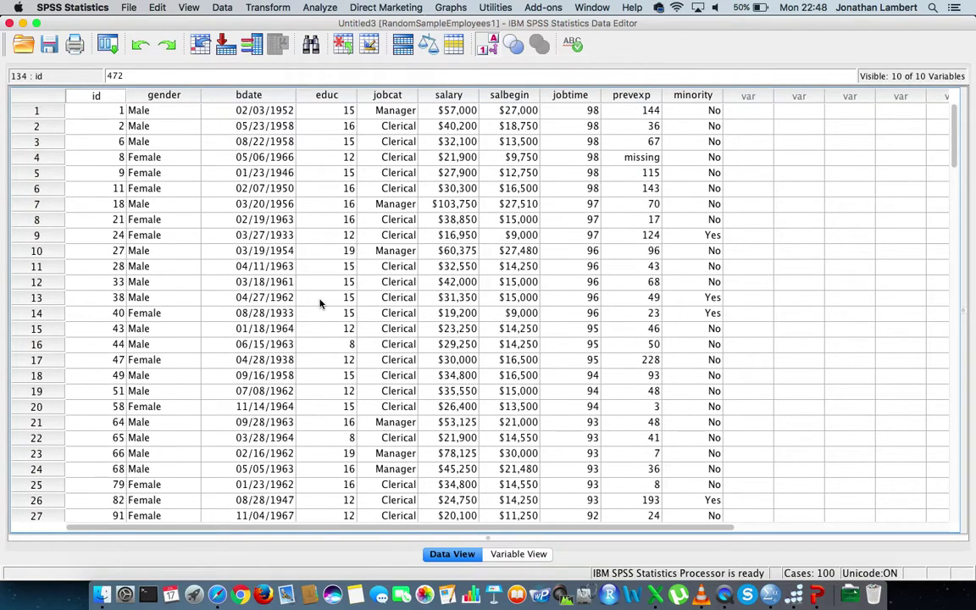